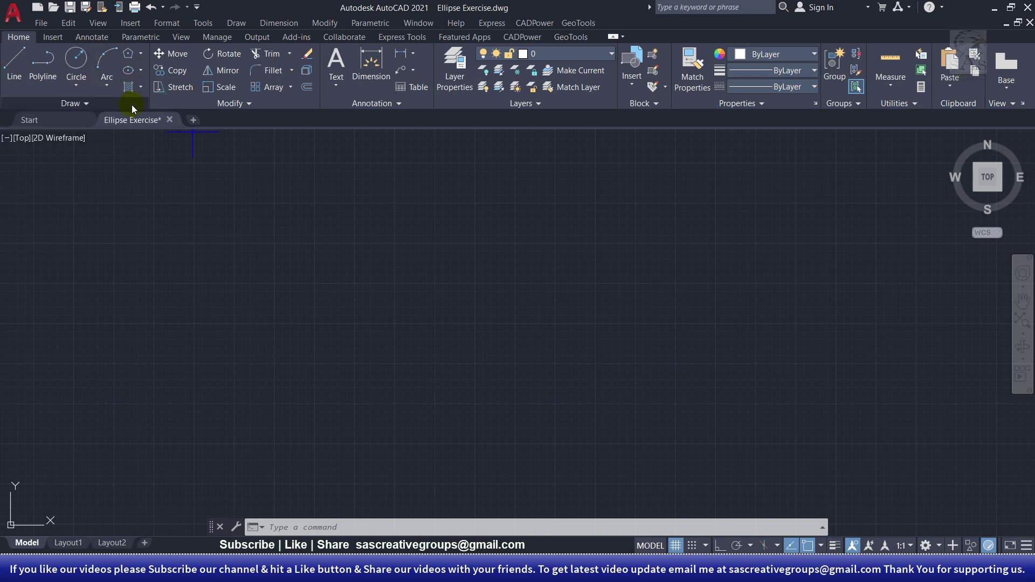
# Preview the Ellipse dropdown methods, then start the ELLIPSE command with EL
pyautogui.click(140, 71)
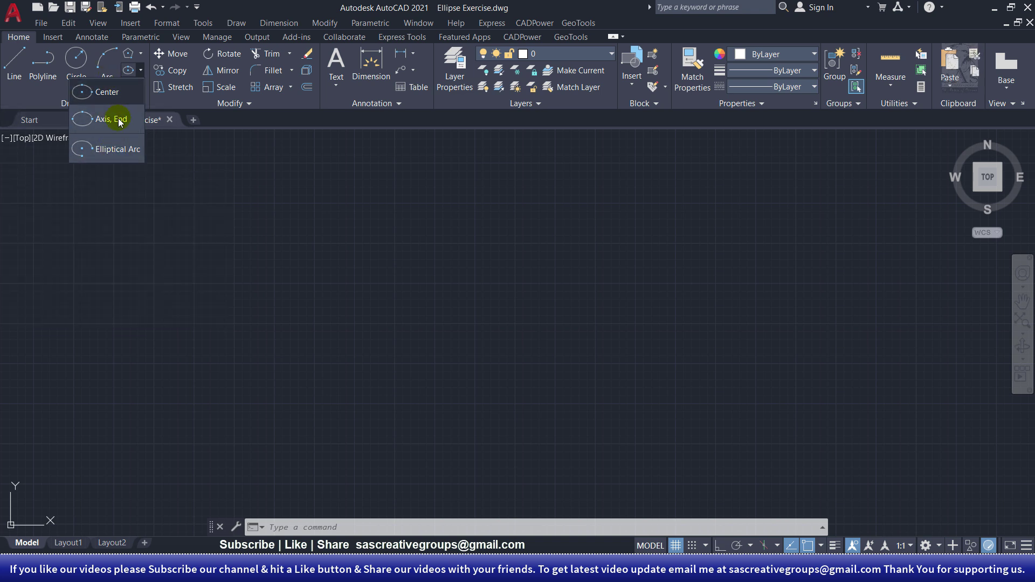
pyautogui.click(141, 67)
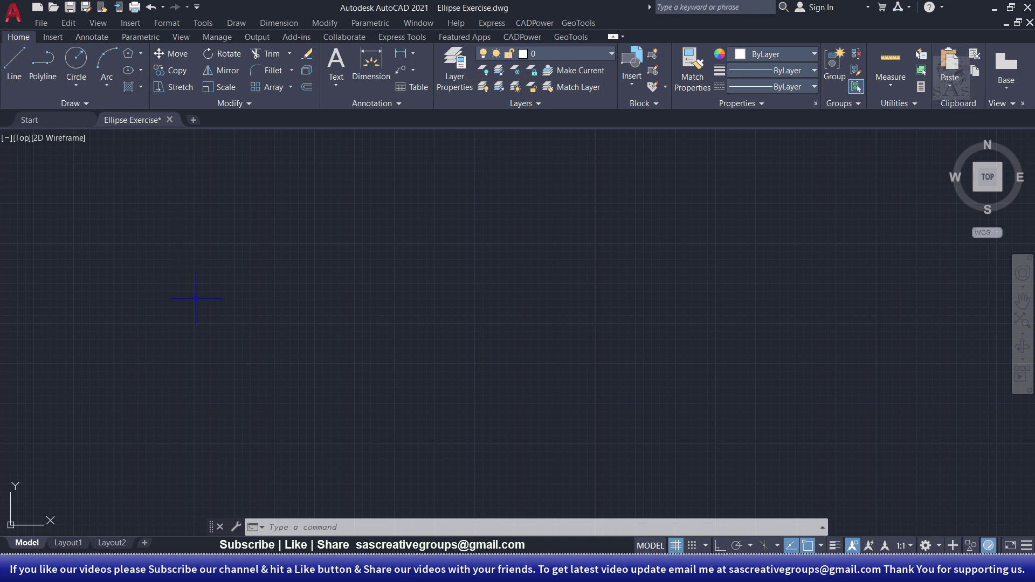
pyautogui.write('E')
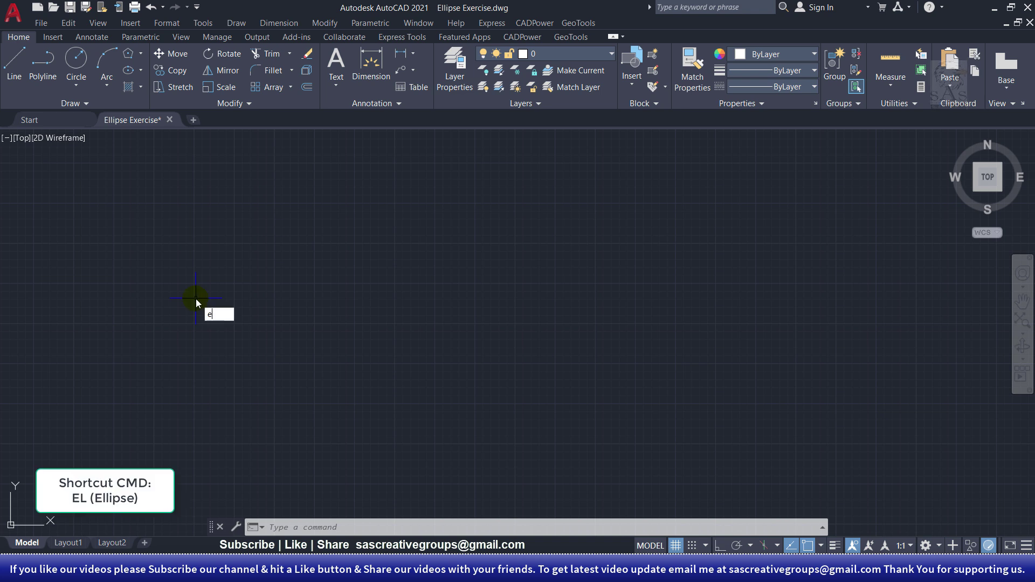
pyautogui.write('L')
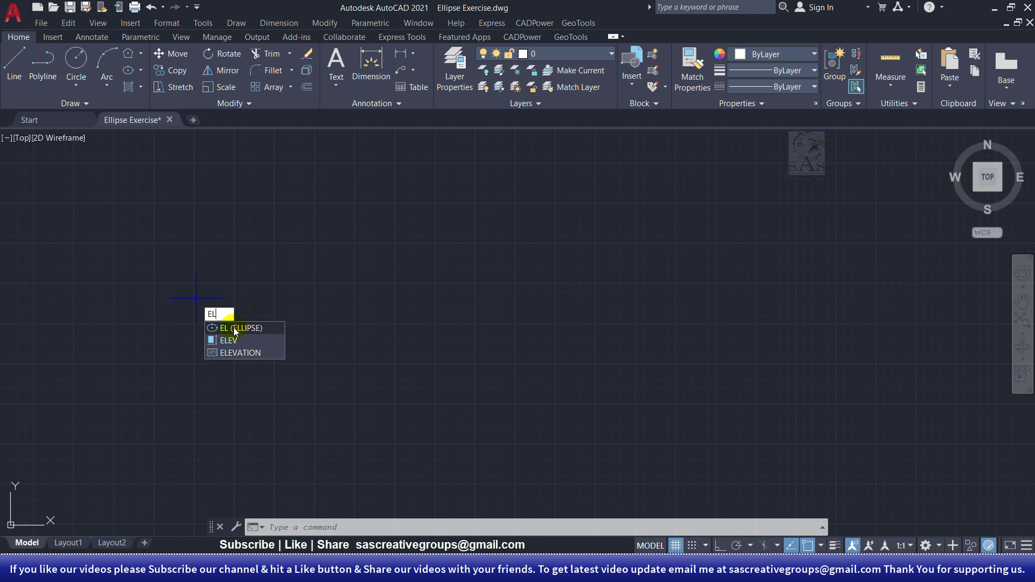
pyautogui.press('Return')
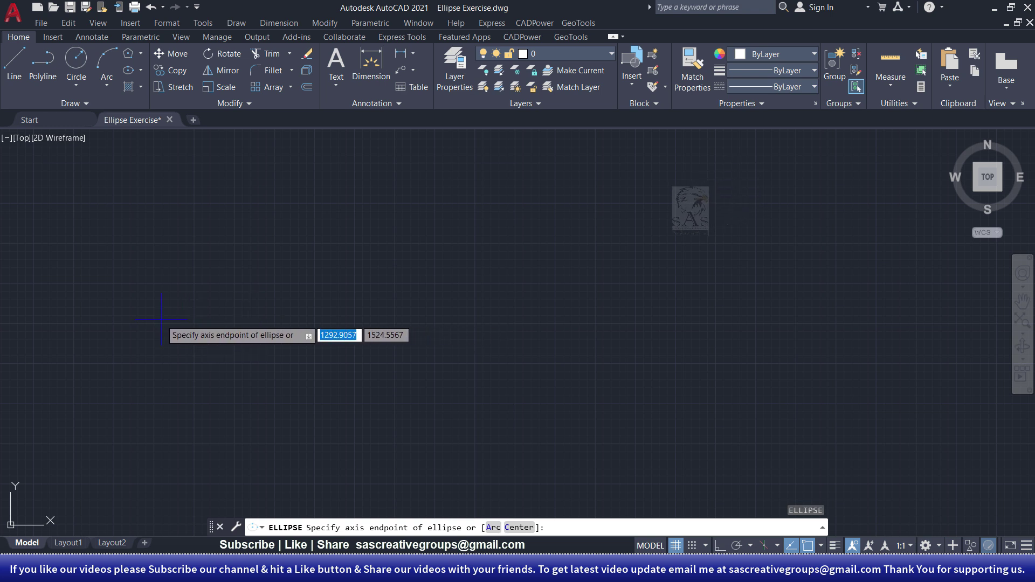
# Draw an axis-end ellipse with a horizontal major axis (Ortho on) and a picked minor-axis distance
pyautogui.click(160, 320)
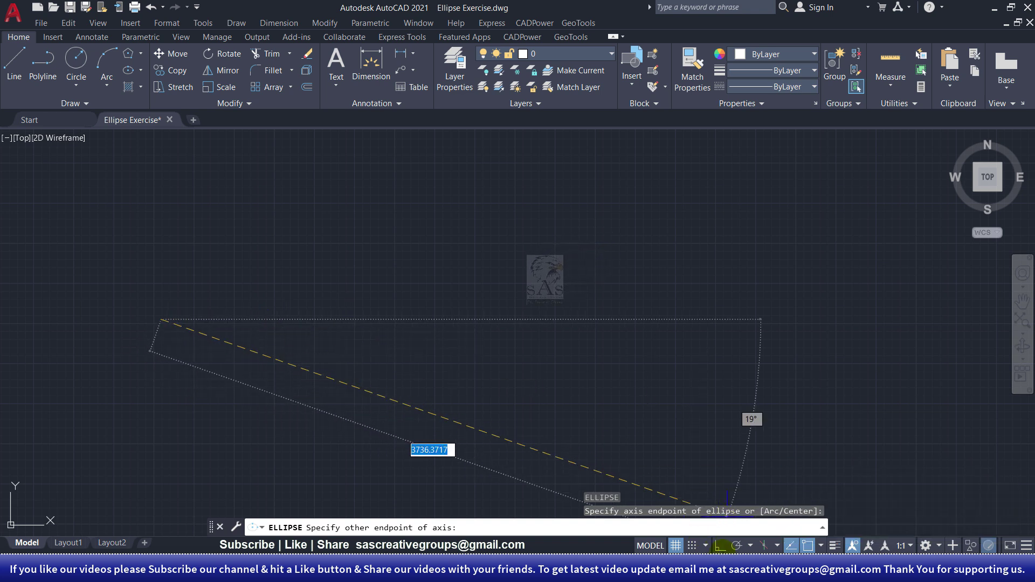
pyautogui.click(721, 546)
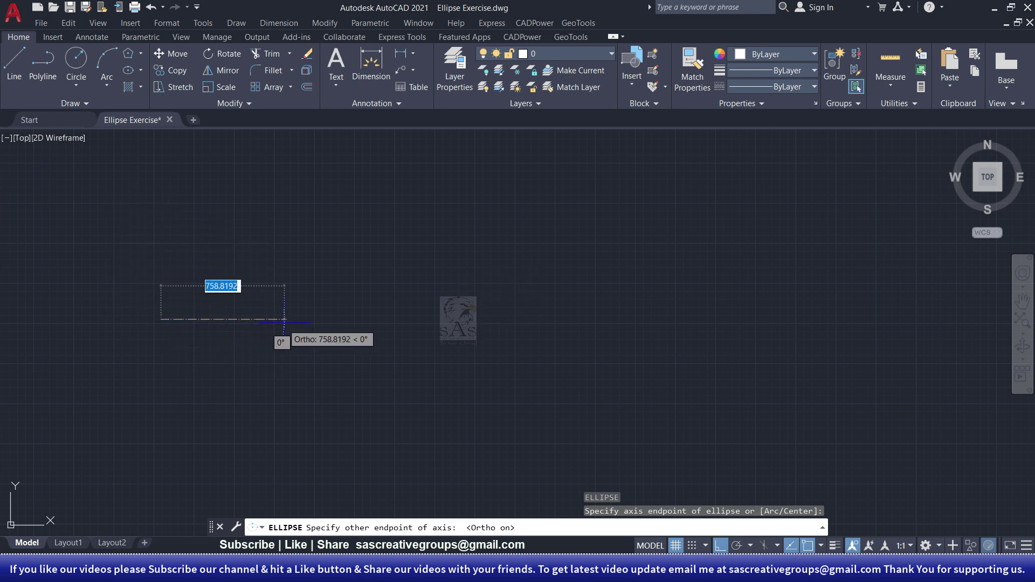
pyautogui.click(316, 319)
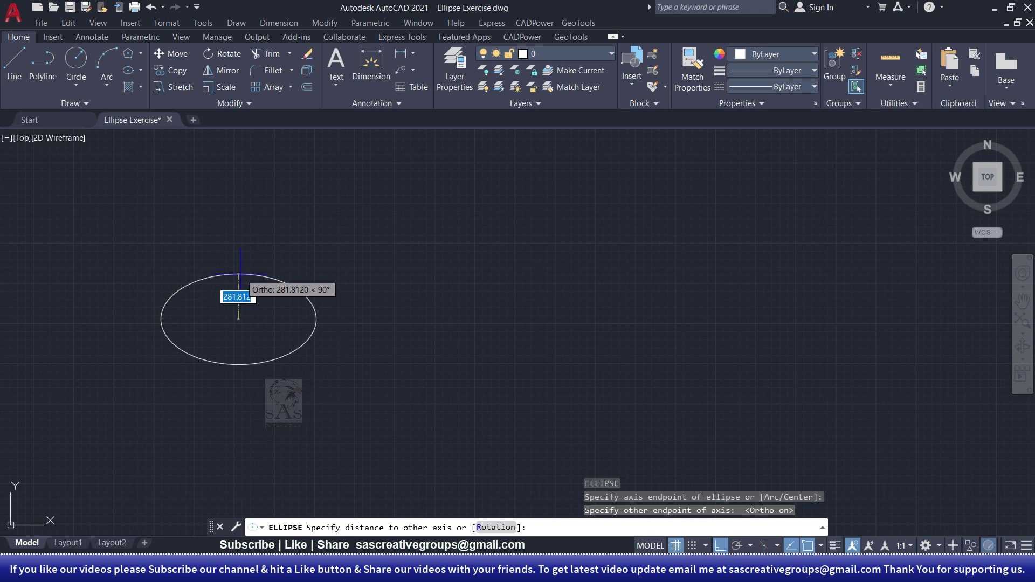
pyautogui.click(241, 275)
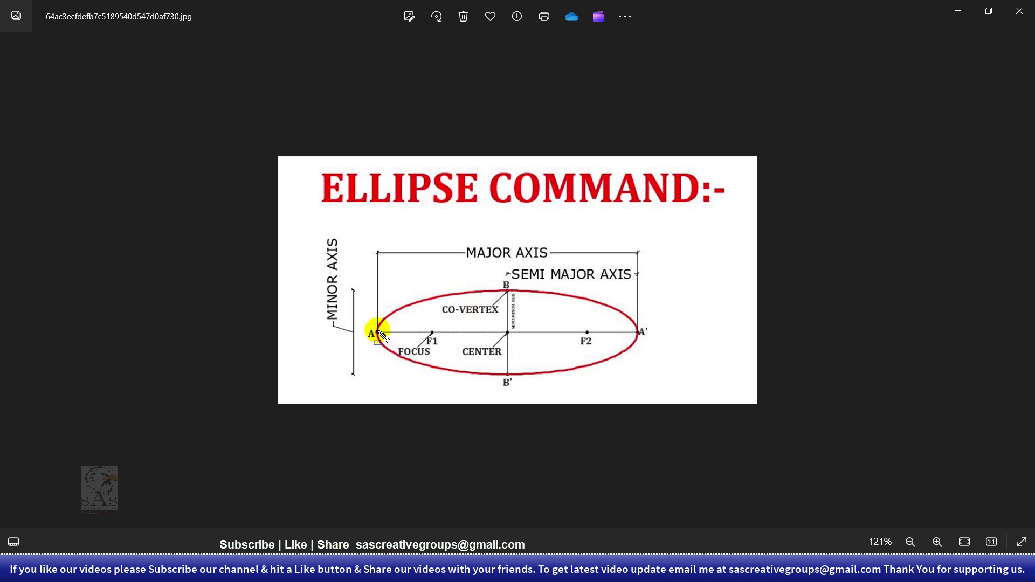
# Trace the diagram's major and minor axes and box their labels with the screen pen
pyautogui.moveTo(378, 332); pyautogui.dragTo(639, 333)
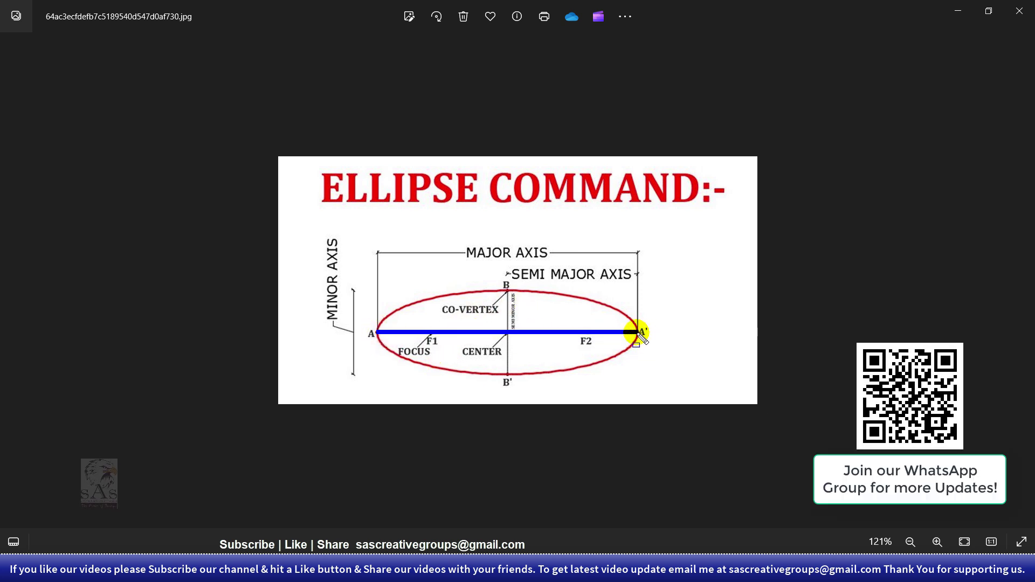
pyautogui.moveTo(461, 231); pyautogui.dragTo(556, 267)
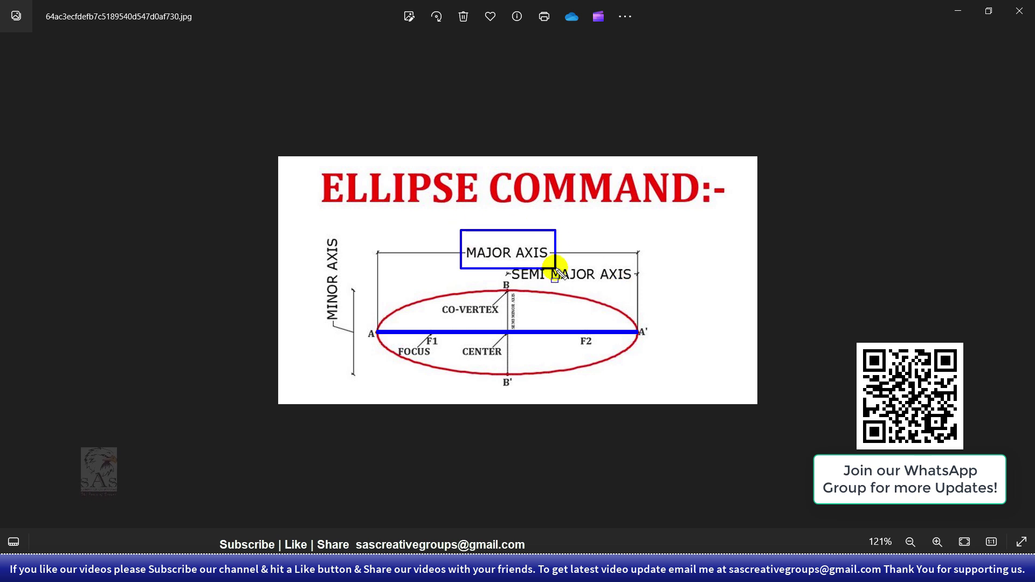
pyautogui.moveTo(508, 292); pyautogui.dragTo(510, 376)
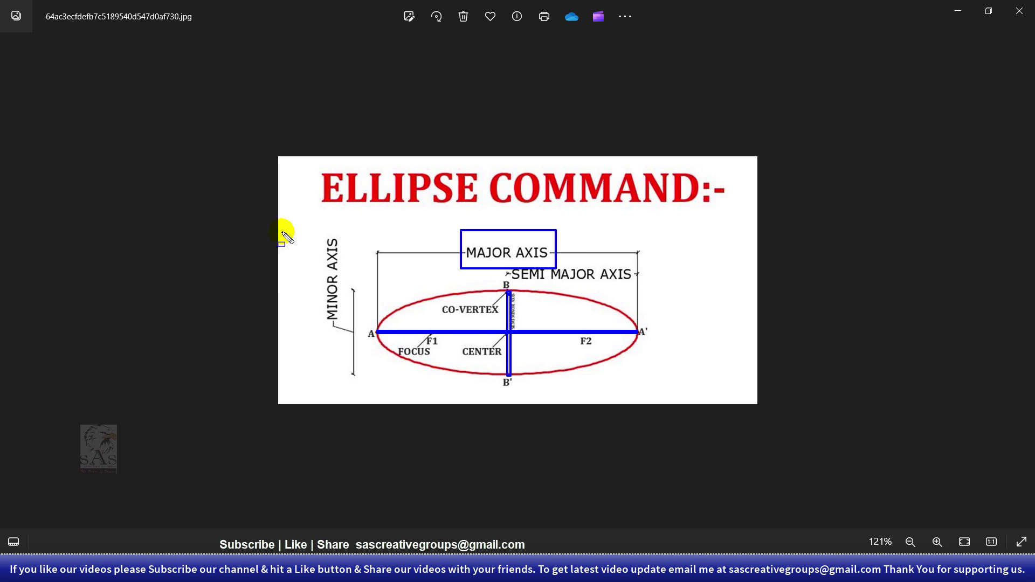
pyautogui.moveTo(296, 229); pyautogui.dragTo(350, 351)
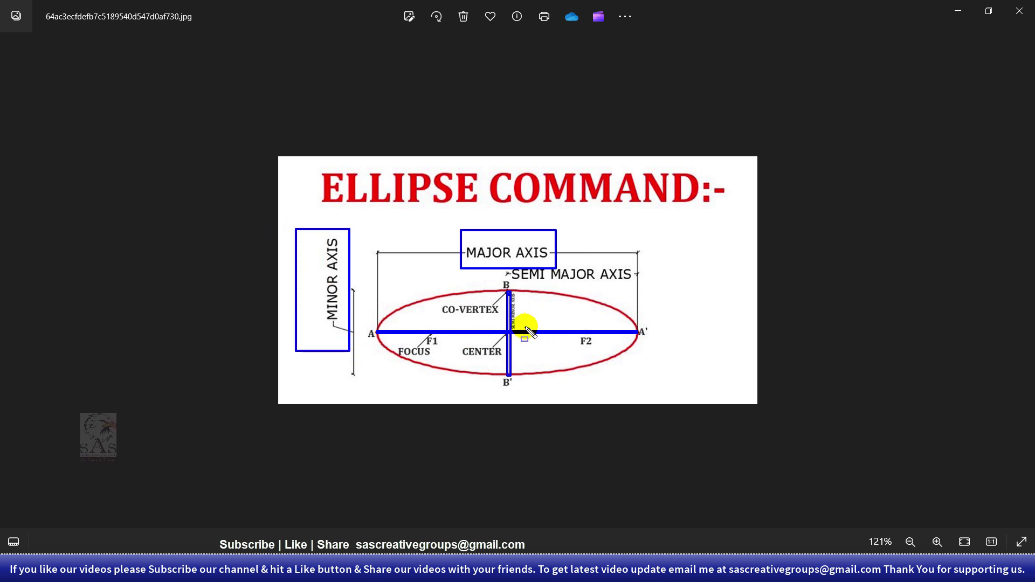
# Trace the semi-minor and semi-major axes, then clear the ink and minimize Photos
pyautogui.moveTo(508, 291)
pyautogui.mouseDown()
pyautogui.moveTo(518, 328)
pyautogui.moveTo(530, 328)
pyautogui.moveTo(522, 325)
pyautogui.mouseUp()
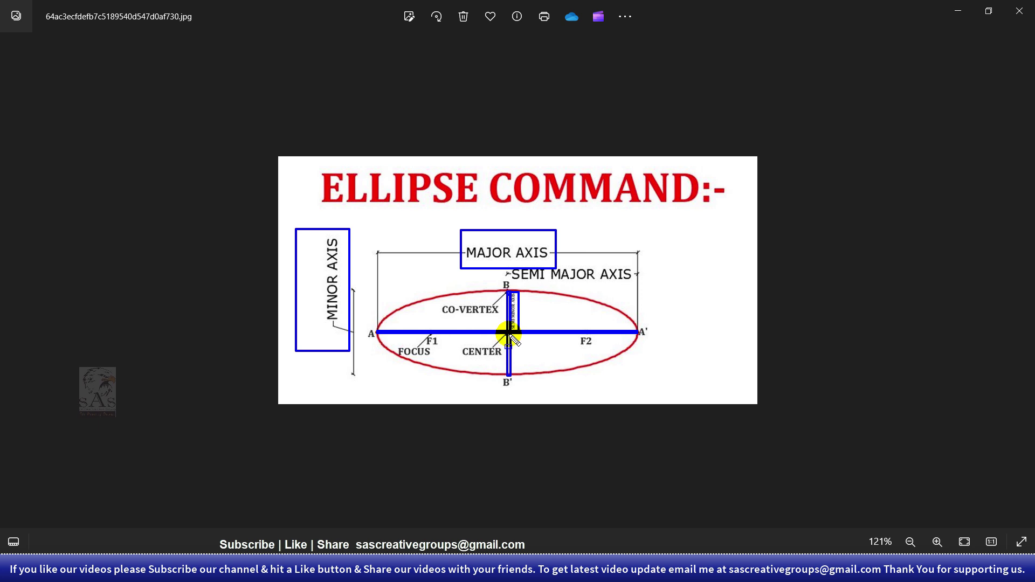
pyautogui.moveTo(512, 337); pyautogui.dragTo(643, 340)
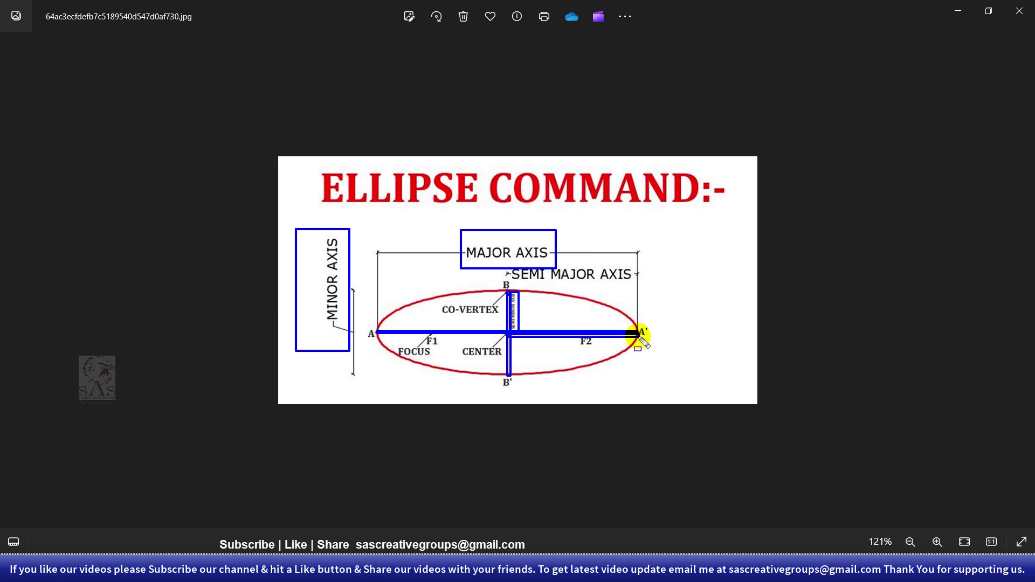
pyautogui.moveTo(642, 340); pyautogui.dragTo(643, 338)
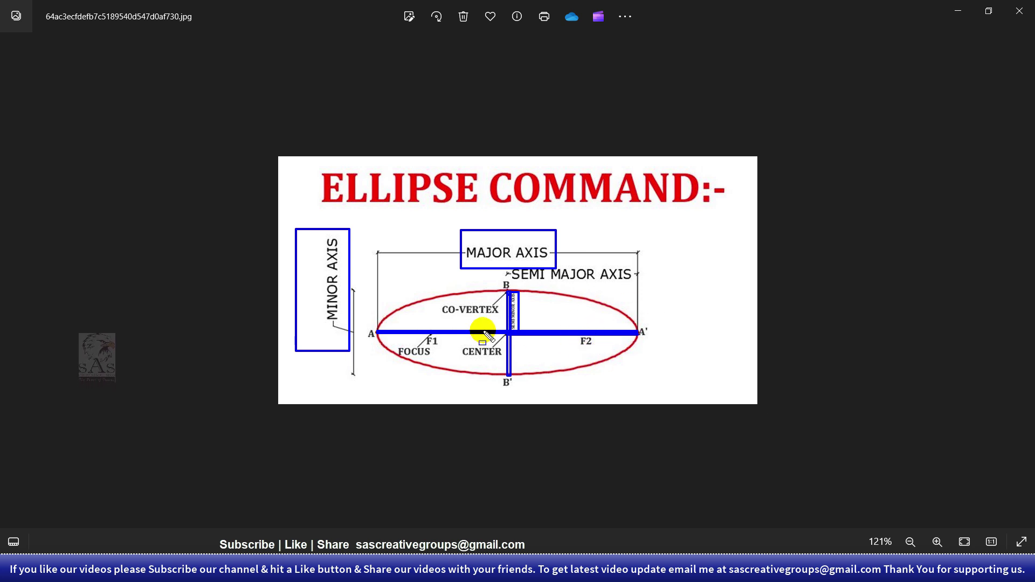
pyautogui.press('Escape')
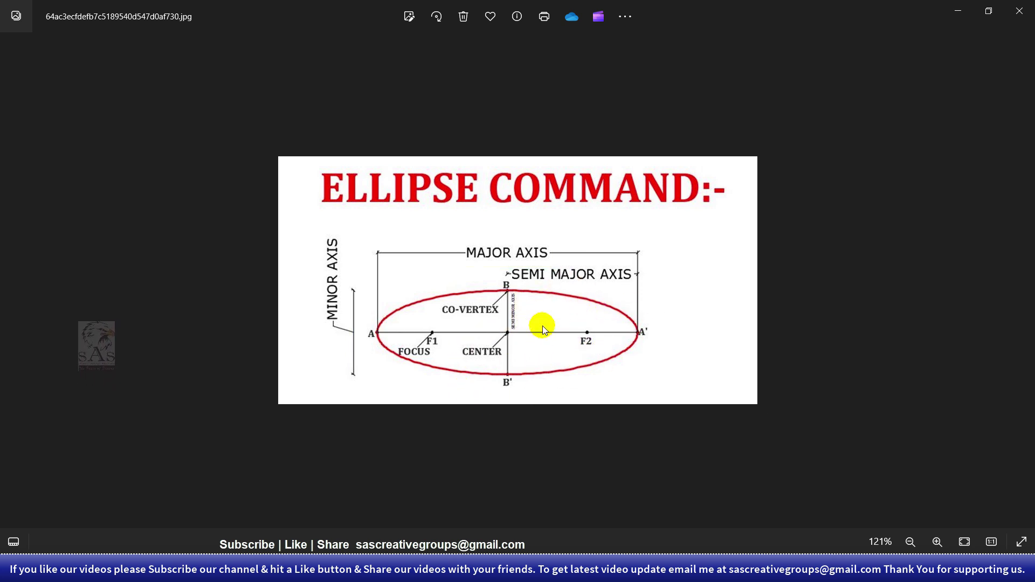
pyautogui.click(955, 10)
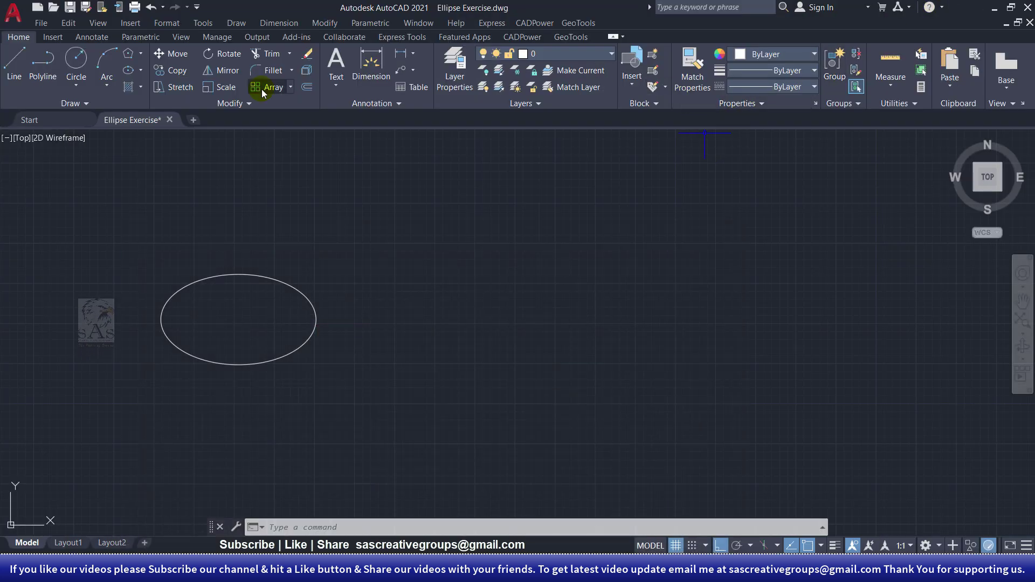
# Draw a centre ellipse with a 500 axis-endpoint distance and a 100 other-axis distance
pyautogui.click(132, 70)
pyautogui.moveTo(516, 344); pyautogui.dragTo(398, 331, button='middle')
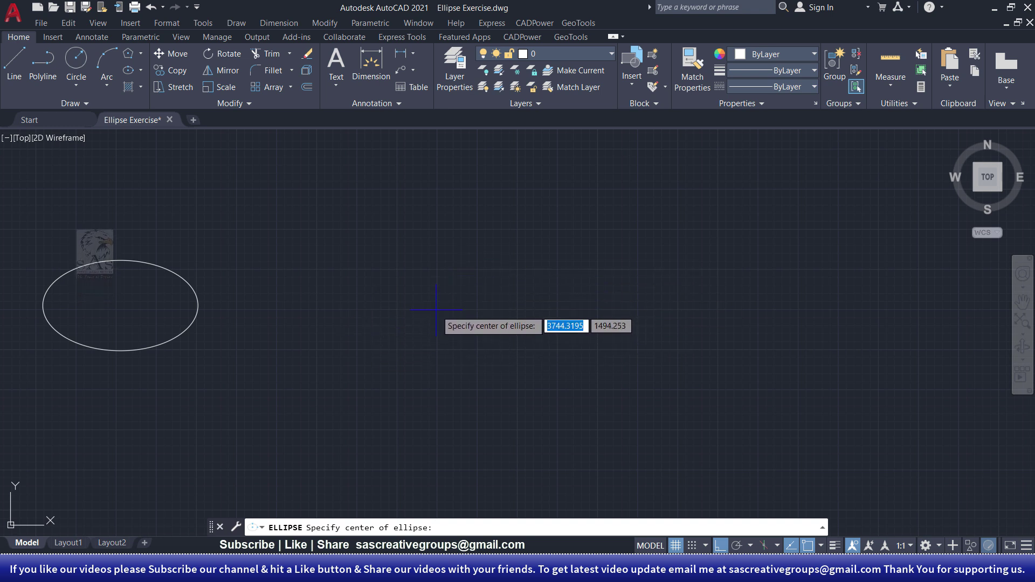
pyautogui.click(436, 310)
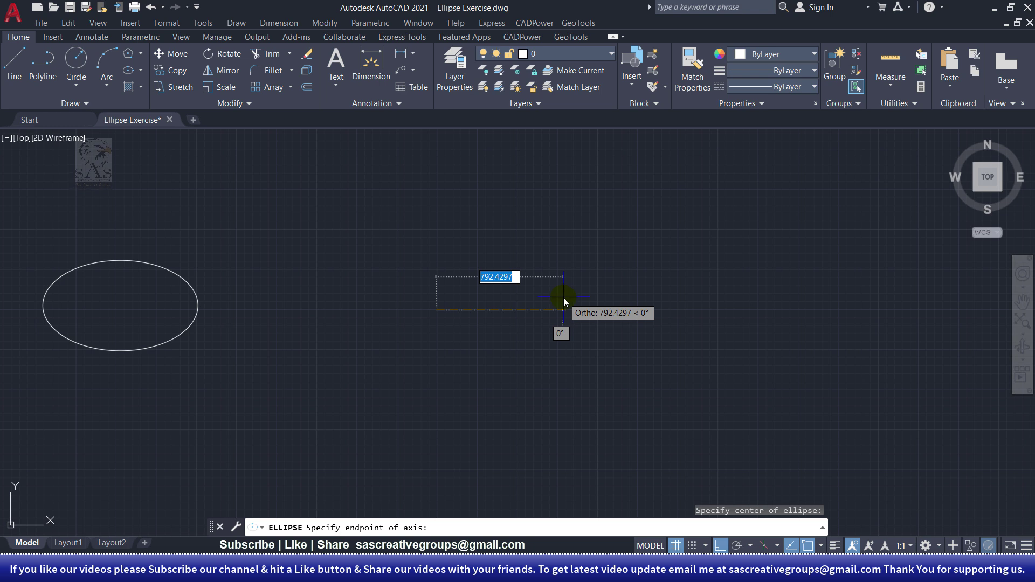
pyautogui.write('500')
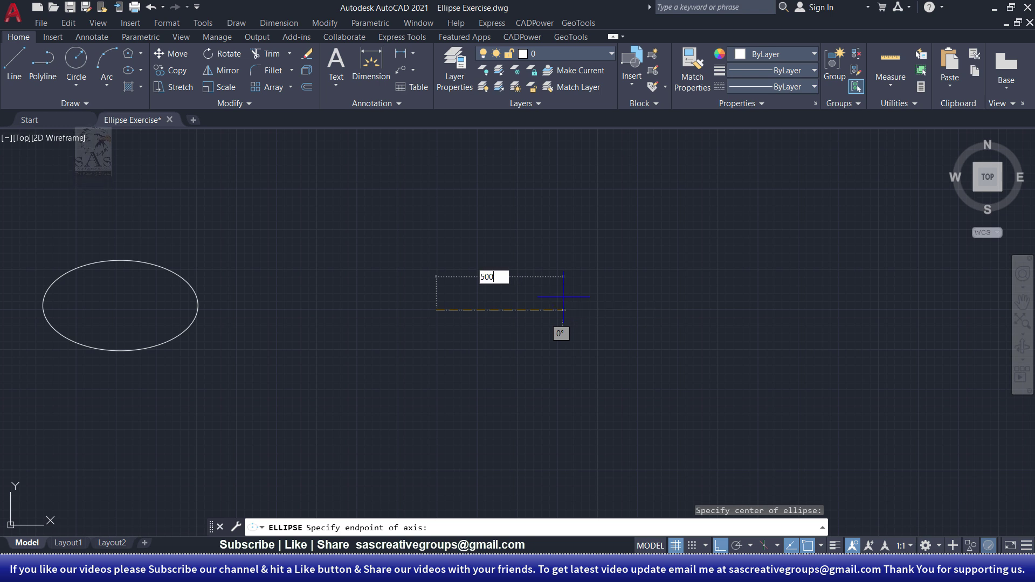
pyautogui.press('Return')
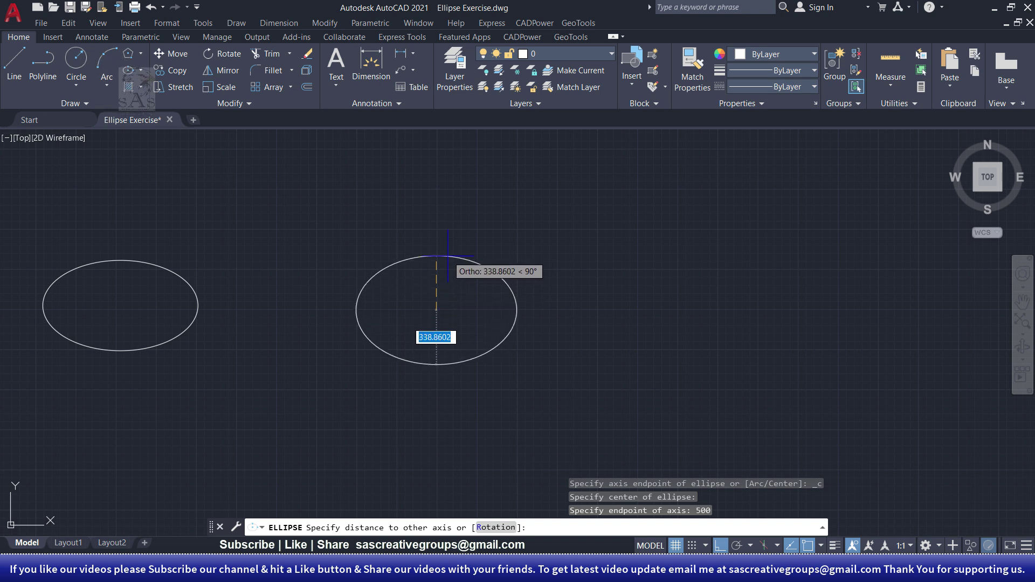
pyautogui.write('100')
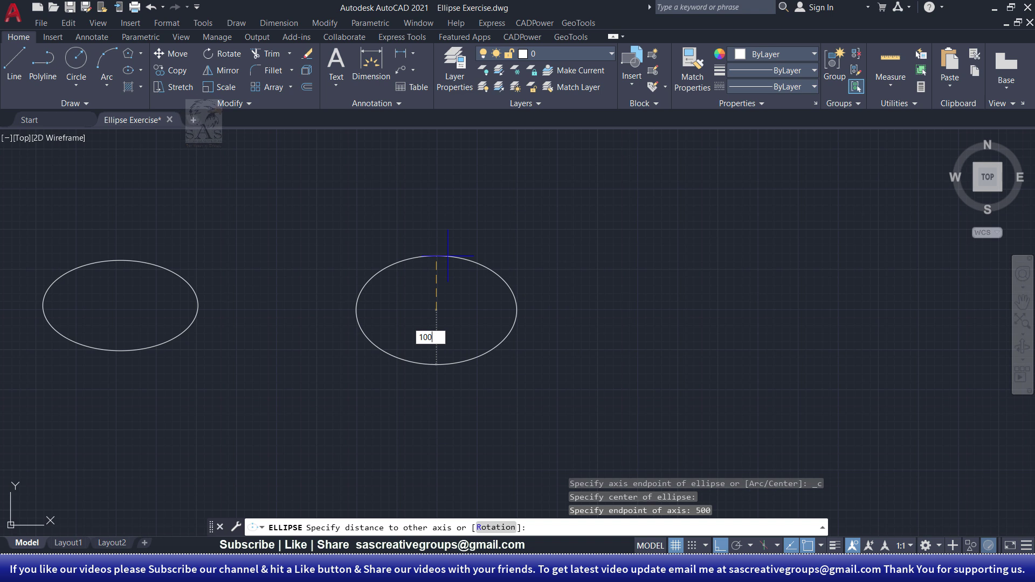
pyautogui.press('Return')
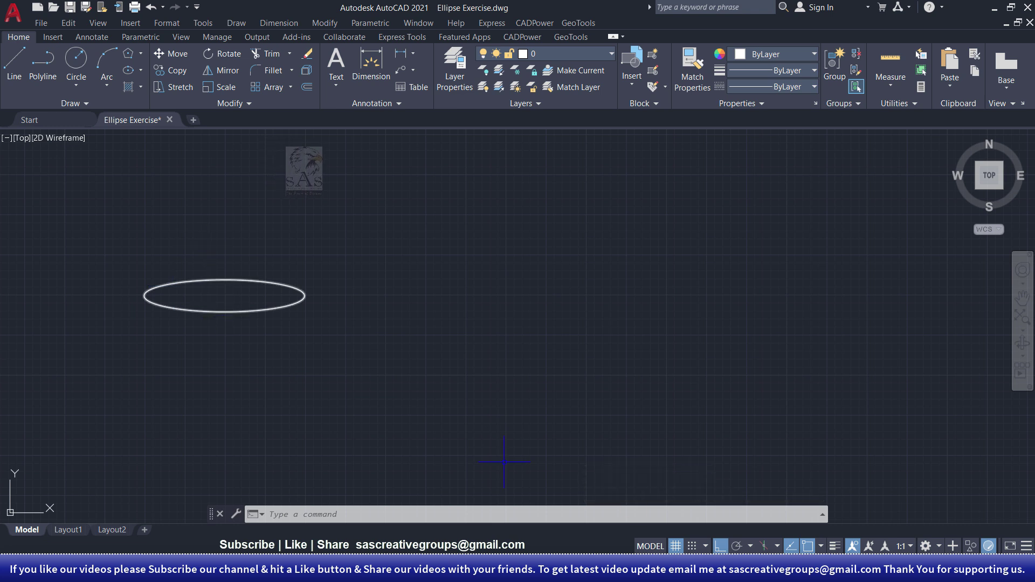
# Turn Ortho off and draw a centre ellipse tilted at 41°, then frame all three ellipses
pyautogui.click(721, 546)
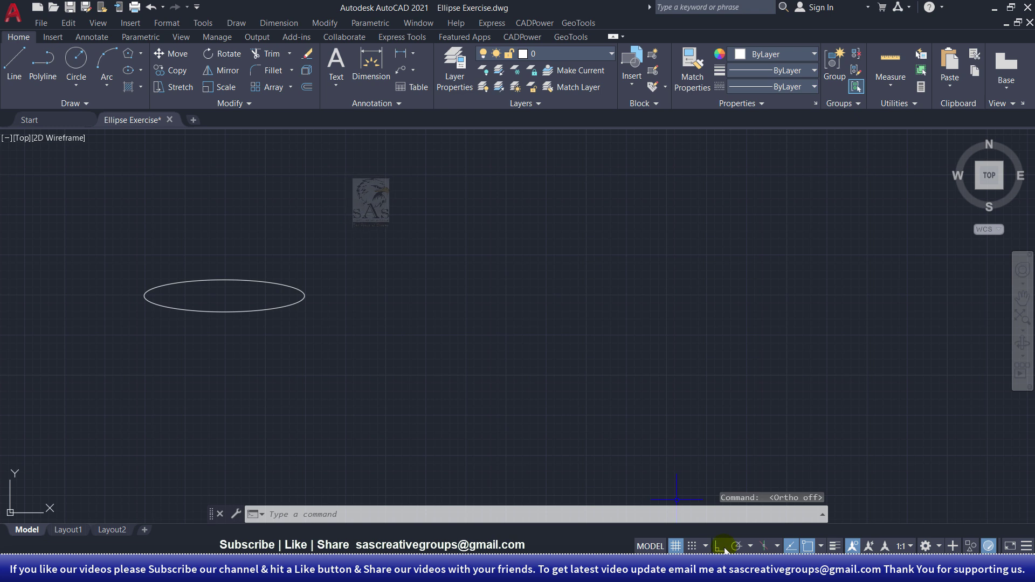
pyautogui.click(129, 70)
pyautogui.click(503, 315)
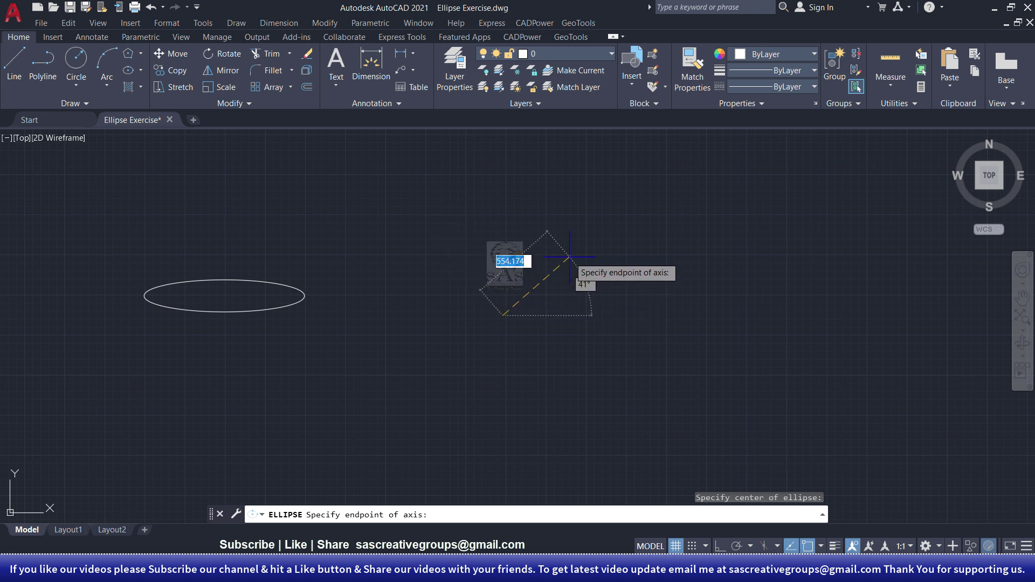
pyautogui.click(561, 268)
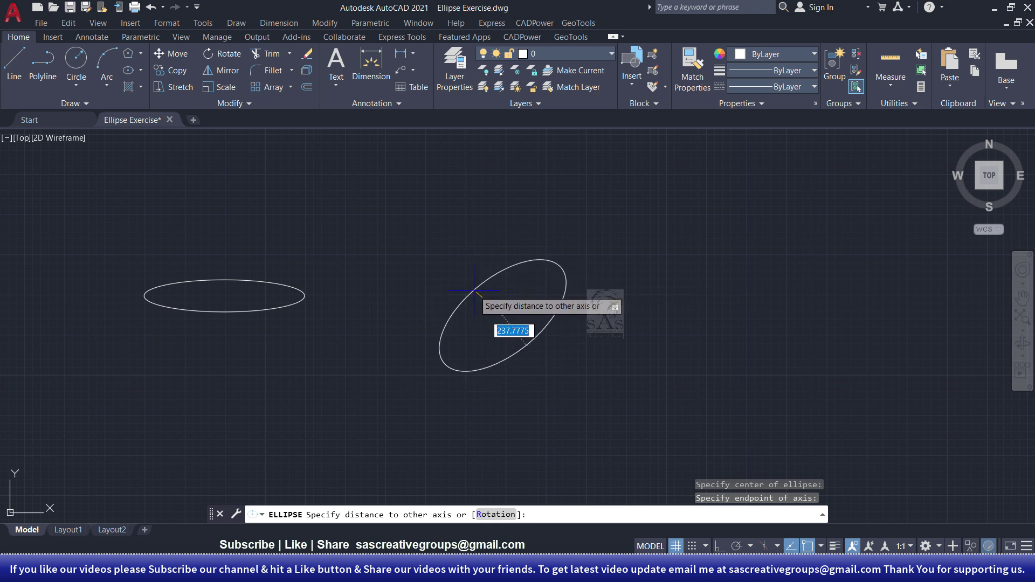
pyautogui.click(473, 288)
pyautogui.scroll(2, 556, 370)
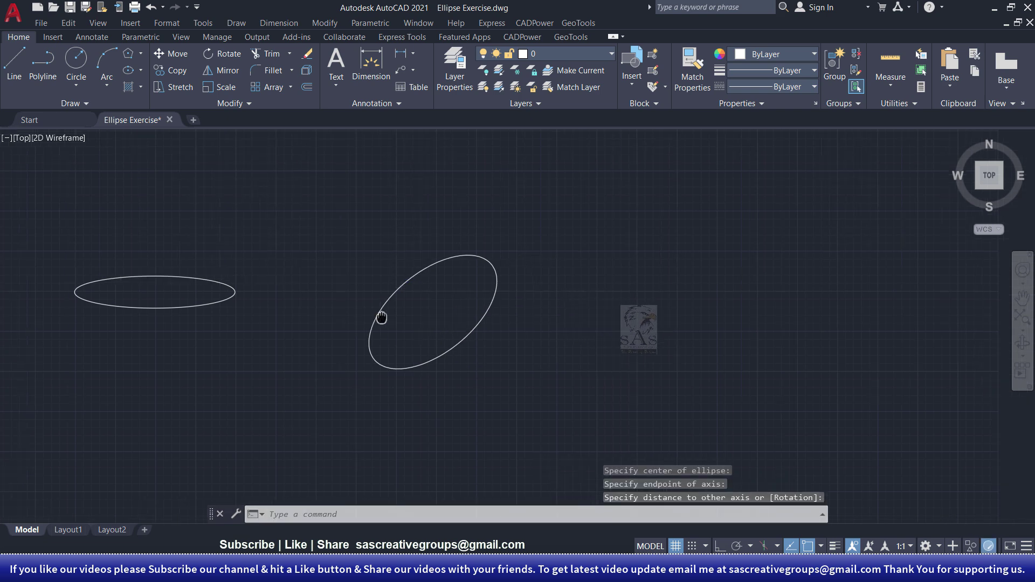
pyautogui.scroll(-5, 326, 344)
pyautogui.moveTo(326, 343); pyautogui.dragTo(424, 287, button='middle')
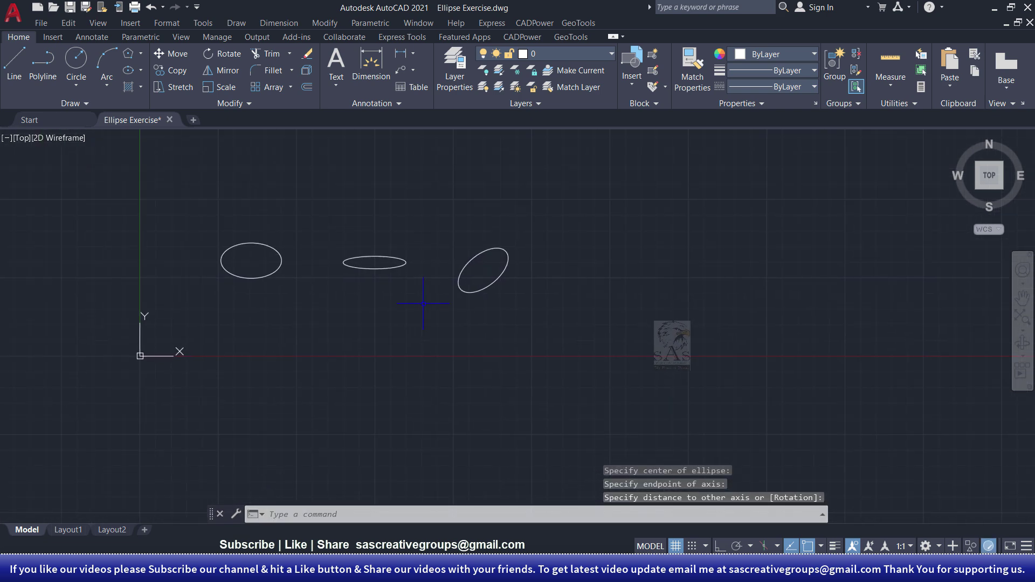
pyautogui.scroll(2, 264, 307)
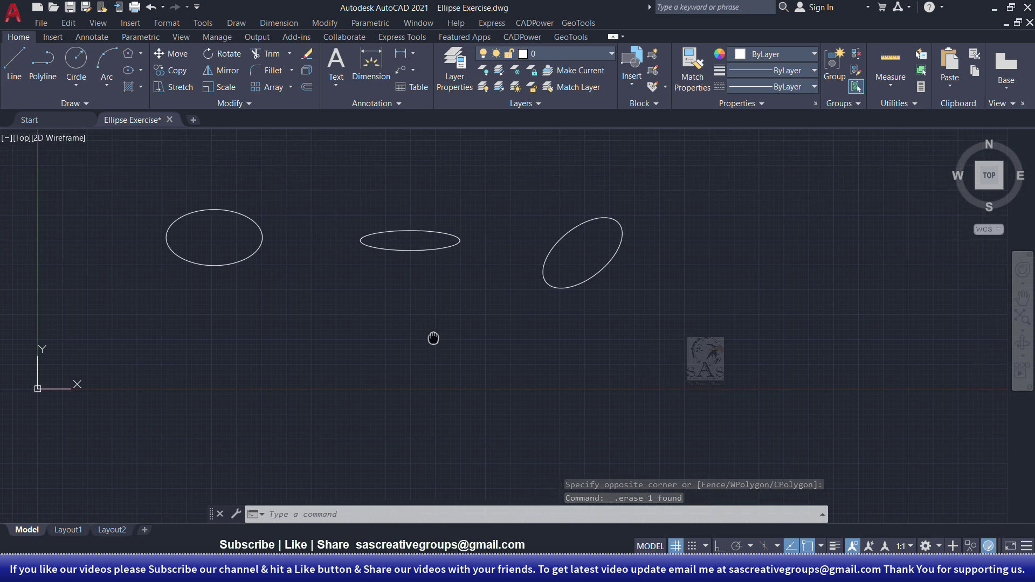
# Draw a long flat centre ellipse below the others using the Rotation option
pyautogui.click(128, 71)
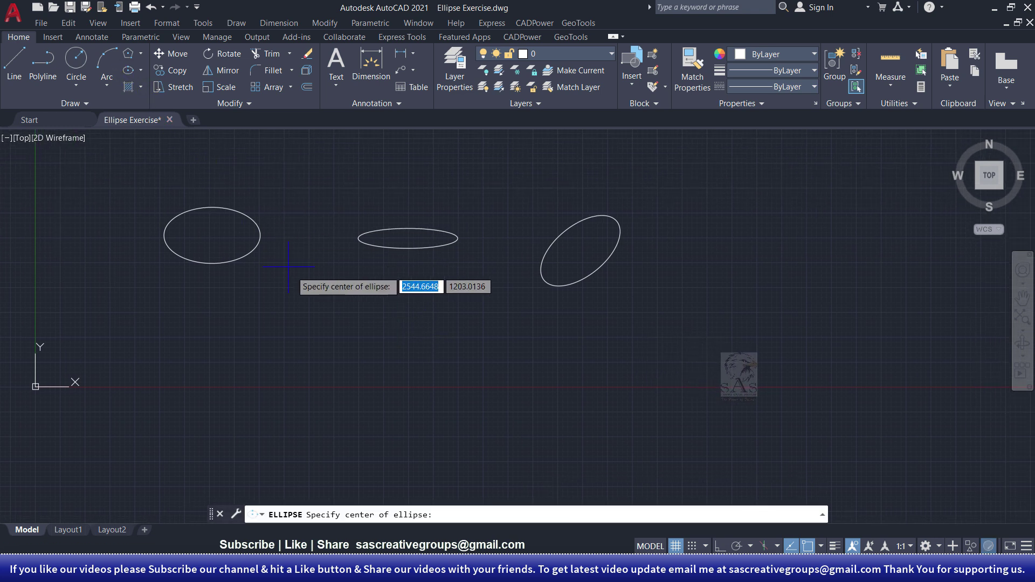
pyautogui.click(293, 388)
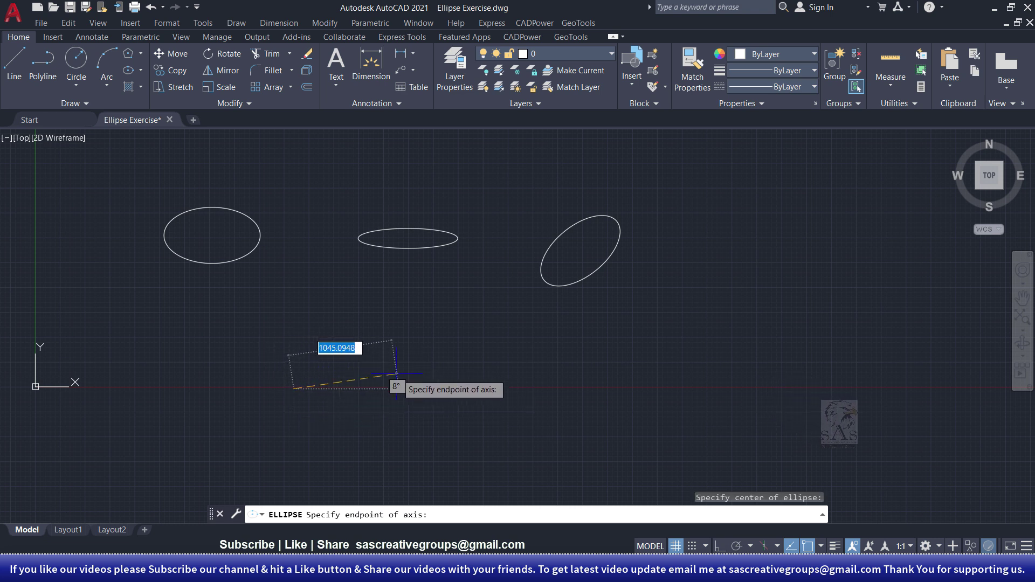
pyautogui.click(431, 388)
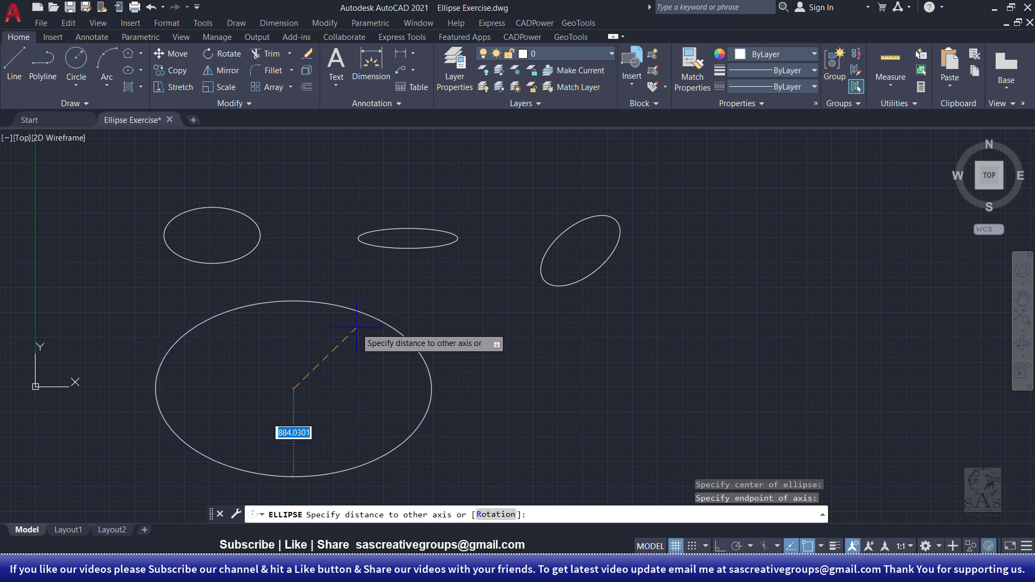
pyautogui.click(495, 514)
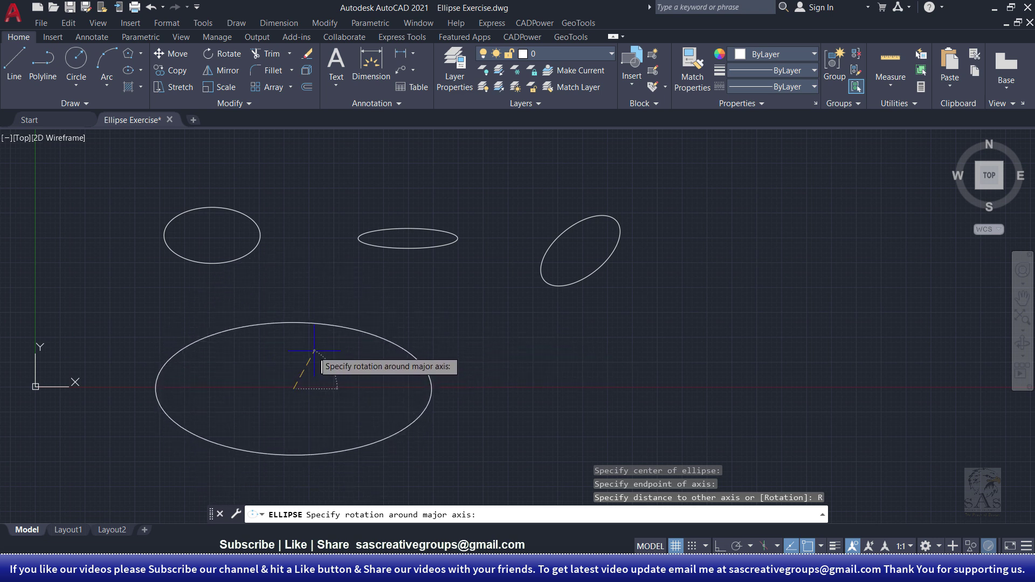
pyautogui.click(302, 349)
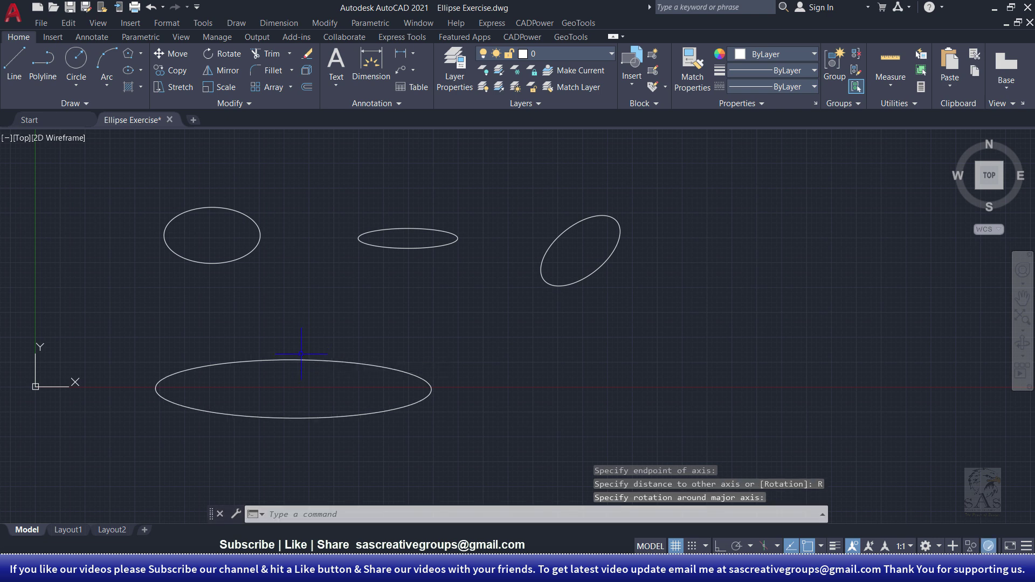
# Select the flat ellipse, pan the drawing left, and deselect it
pyautogui.click(361, 348)
pyautogui.click(323, 383)
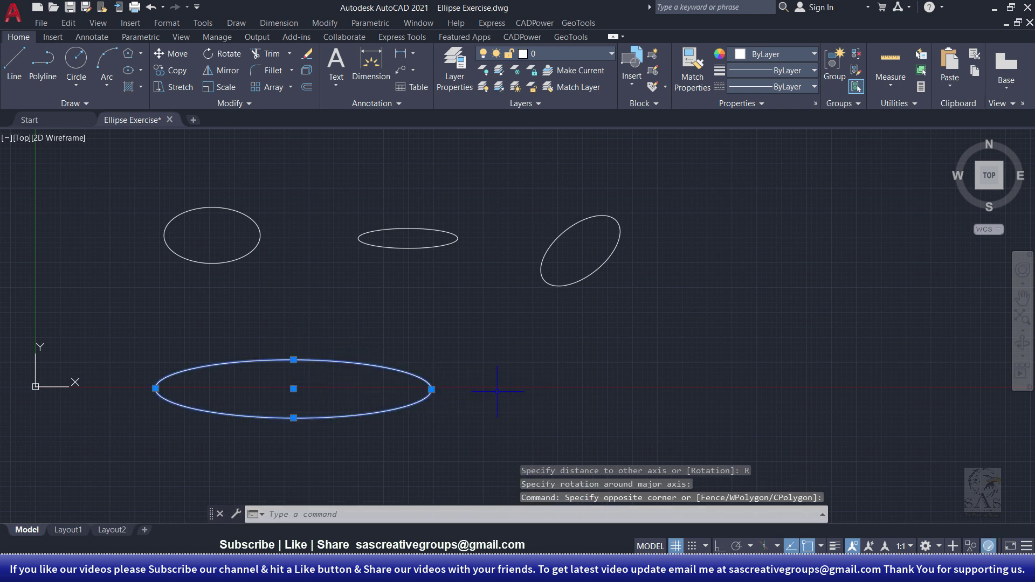
pyautogui.moveTo(497, 391); pyautogui.dragTo(354, 393, button='middle')
pyautogui.press('Escape')
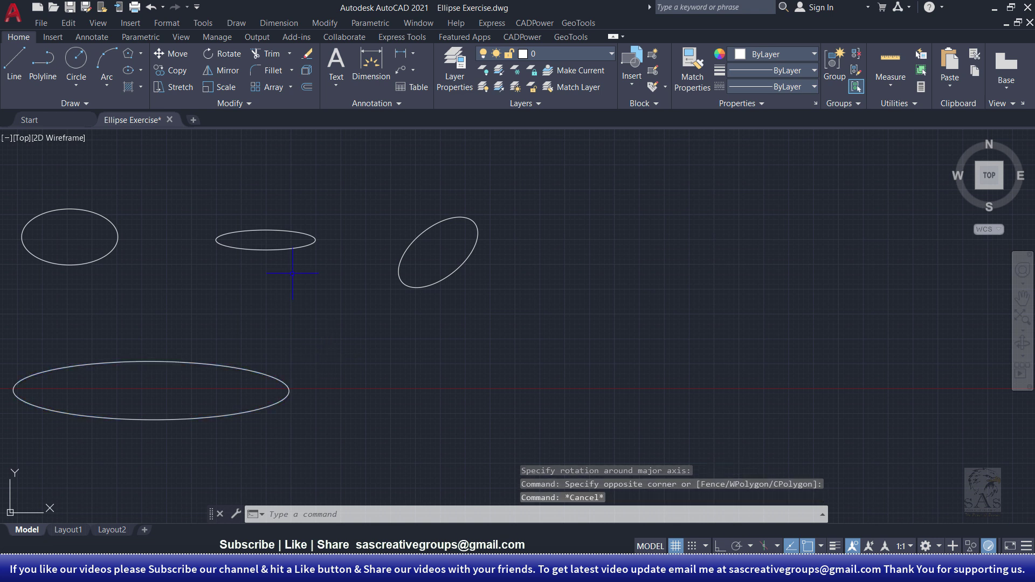
pyautogui.click(141, 70)
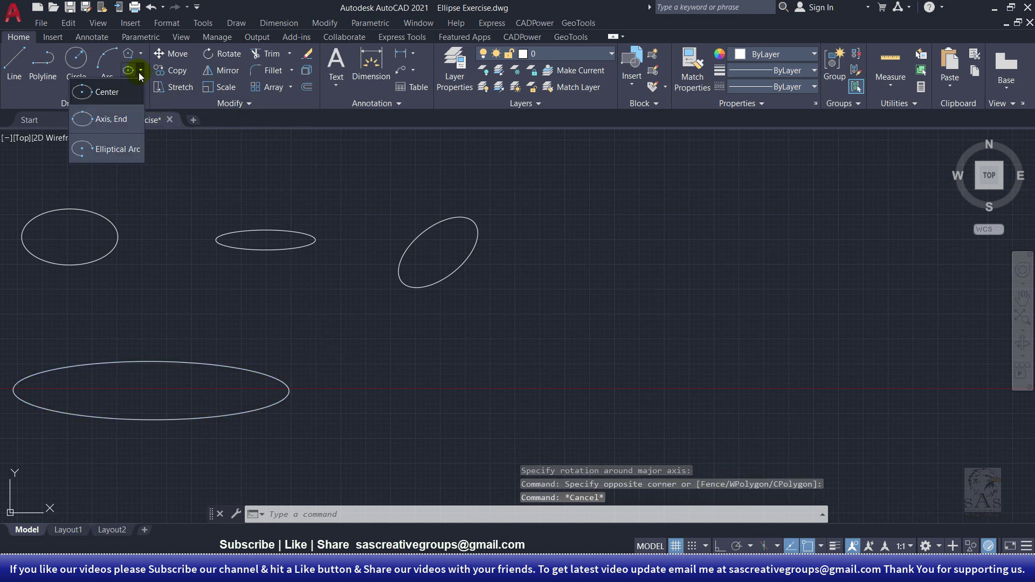
# Draw an axis-end ellipse with a 1000-unit horizontal major axis and a 180 other-axis distance
pyautogui.click(122, 128)
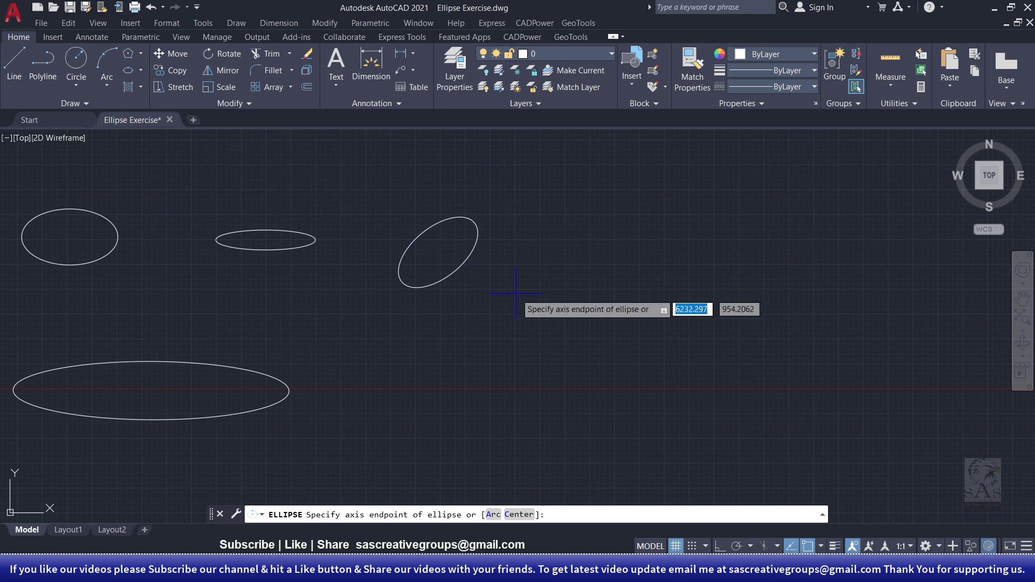
pyautogui.moveTo(522, 286); pyautogui.dragTo(418, 257, button='middle')
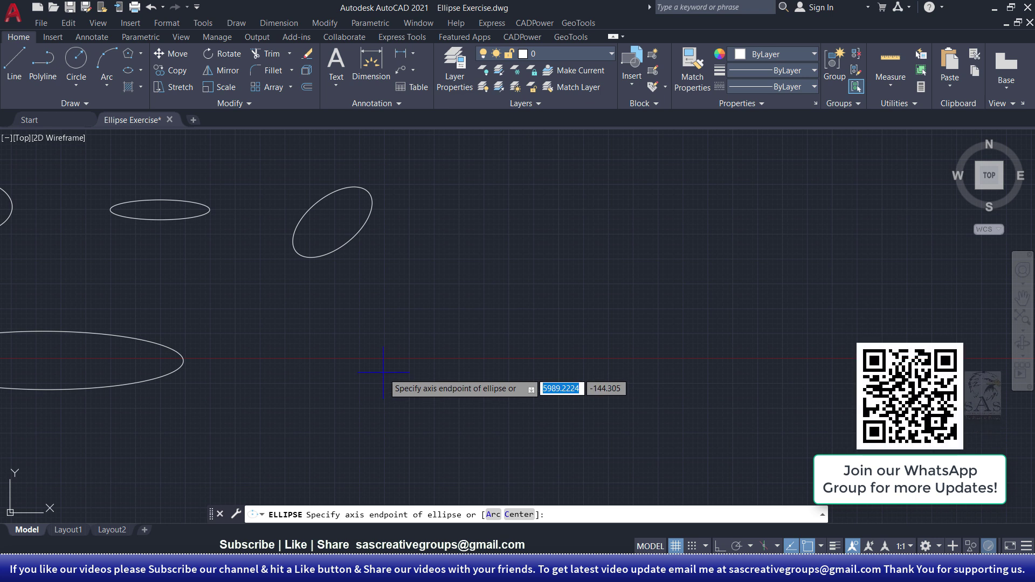
pyautogui.click(383, 372)
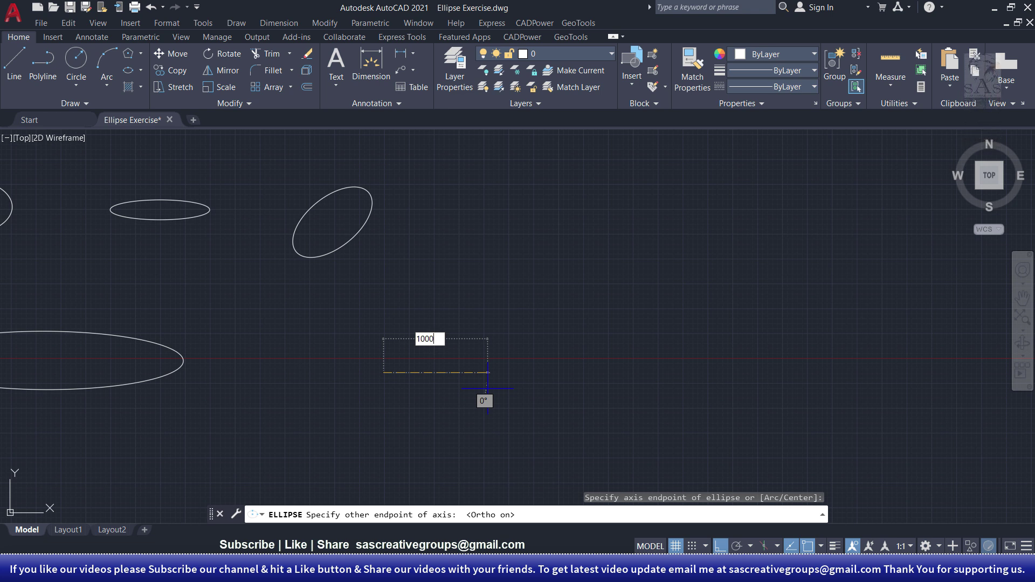
pyautogui.press('Return')
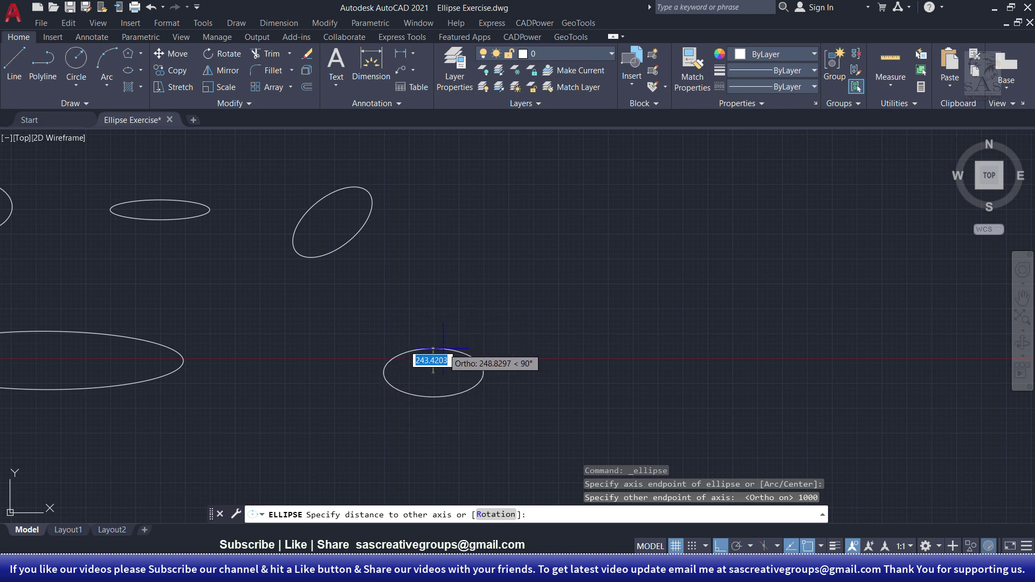
pyautogui.scroll(4, 423, 351)
pyautogui.scroll(2, 426, 323)
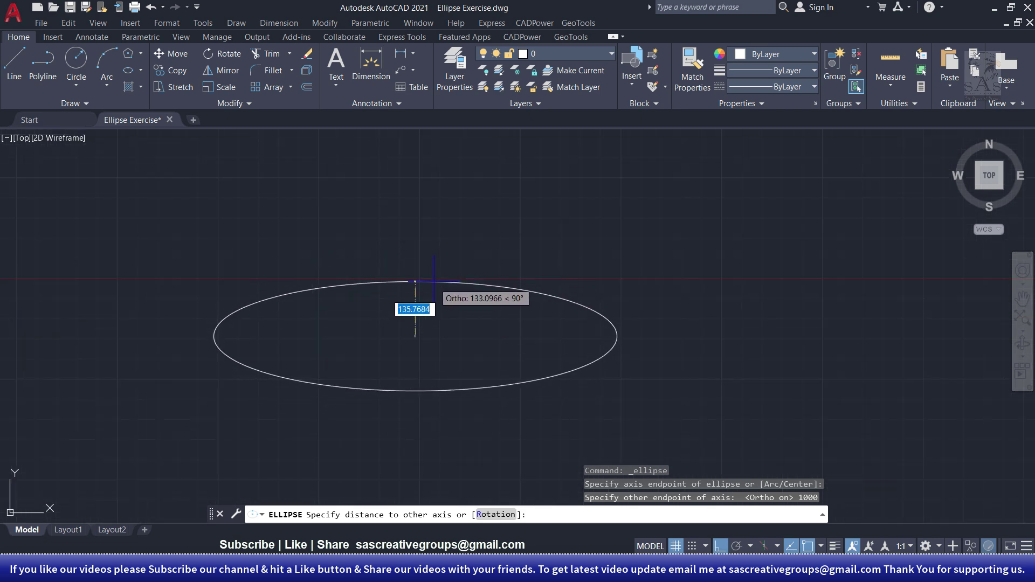
pyautogui.write('180')
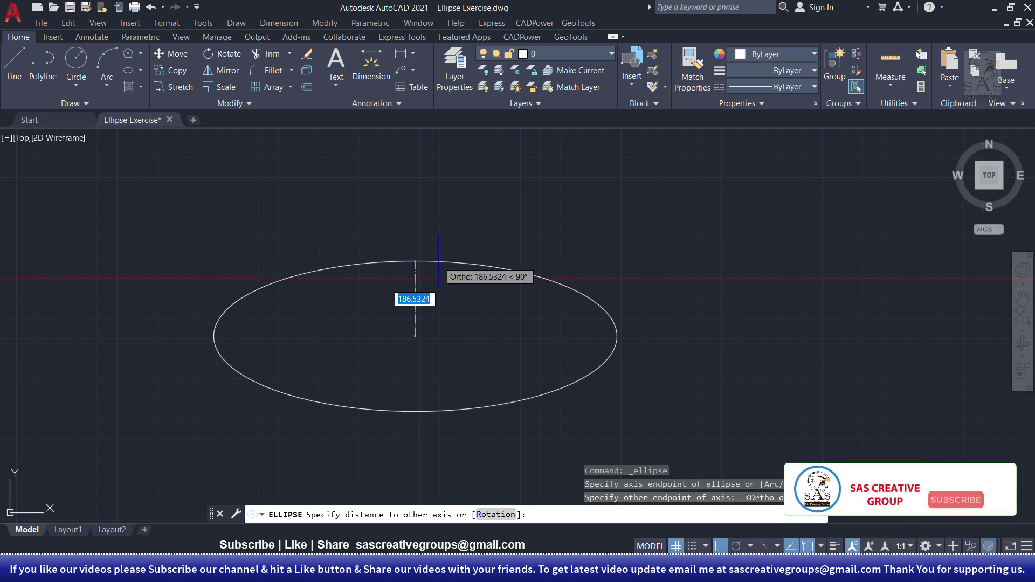
pyautogui.press('Return')
pyautogui.scroll(-3, 456, 255)
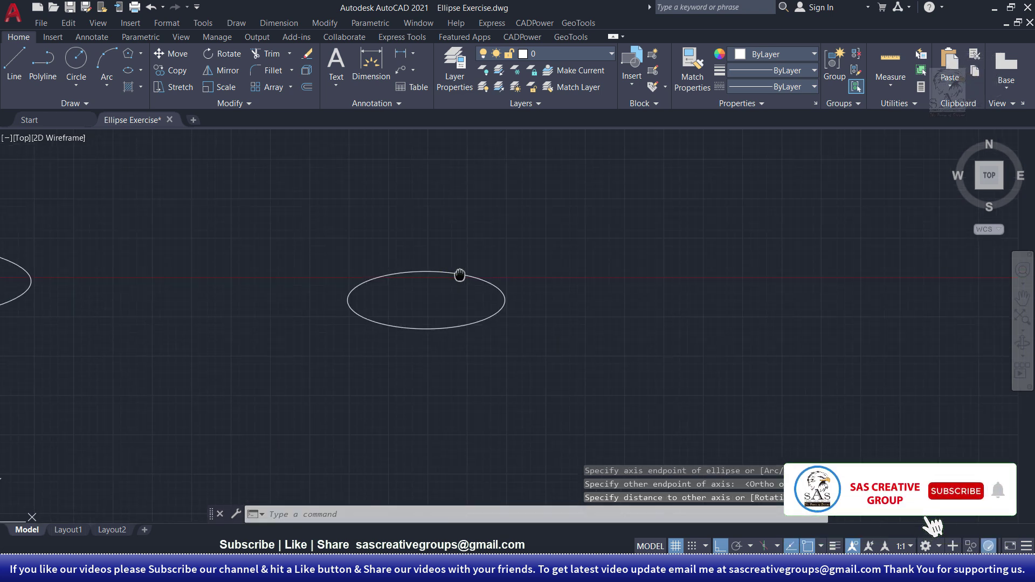
pyautogui.moveTo(459, 274); pyautogui.dragTo(387, 303, button='middle')
# Draw an axis-end ellipse with a vertical major axis to the right of the 1000-unit one
pyautogui.click(140, 70)
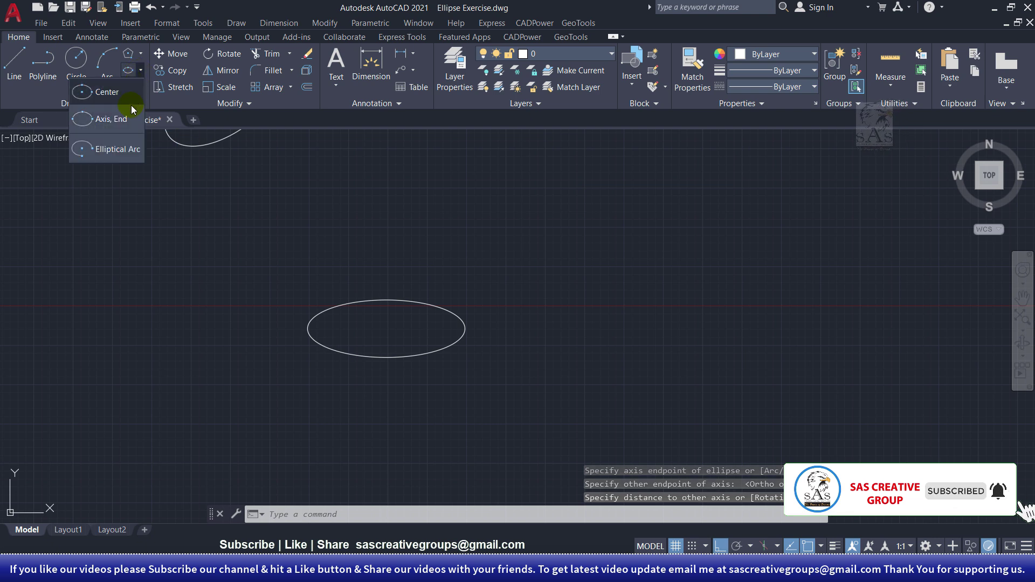
pyautogui.click(119, 126)
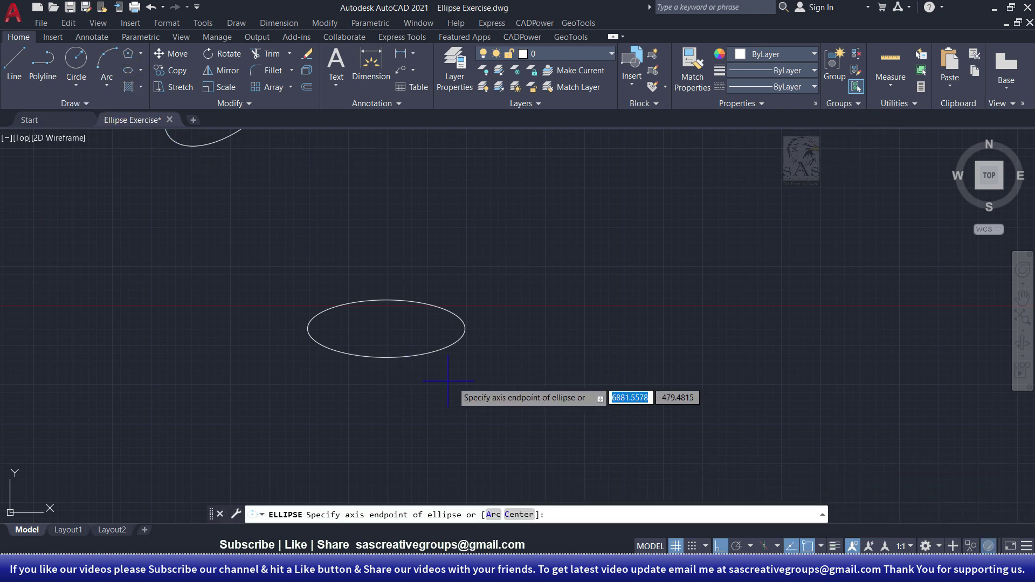
pyautogui.moveTo(514, 383); pyautogui.dragTo(394, 353, button='middle')
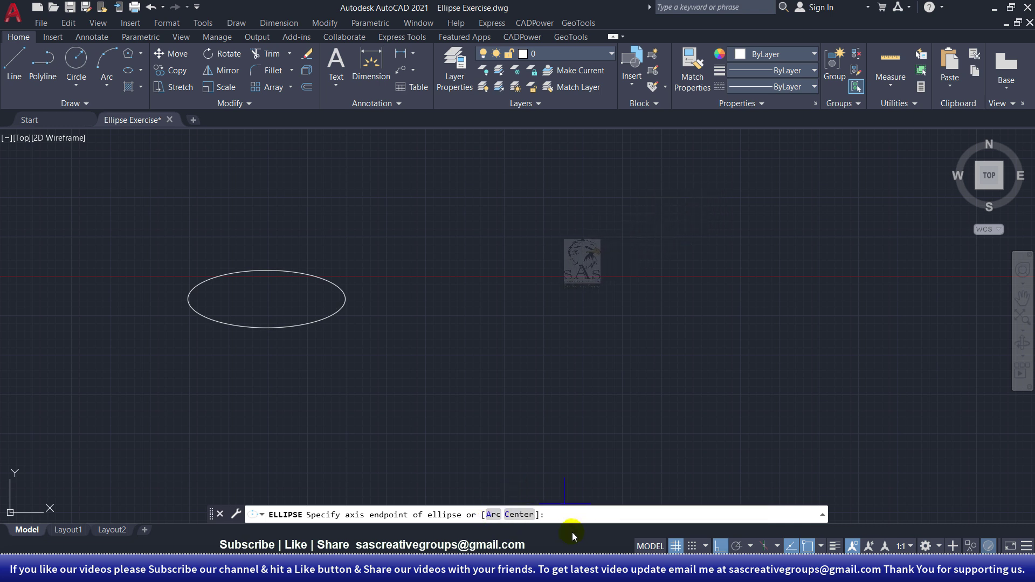
pyautogui.click(142, 72)
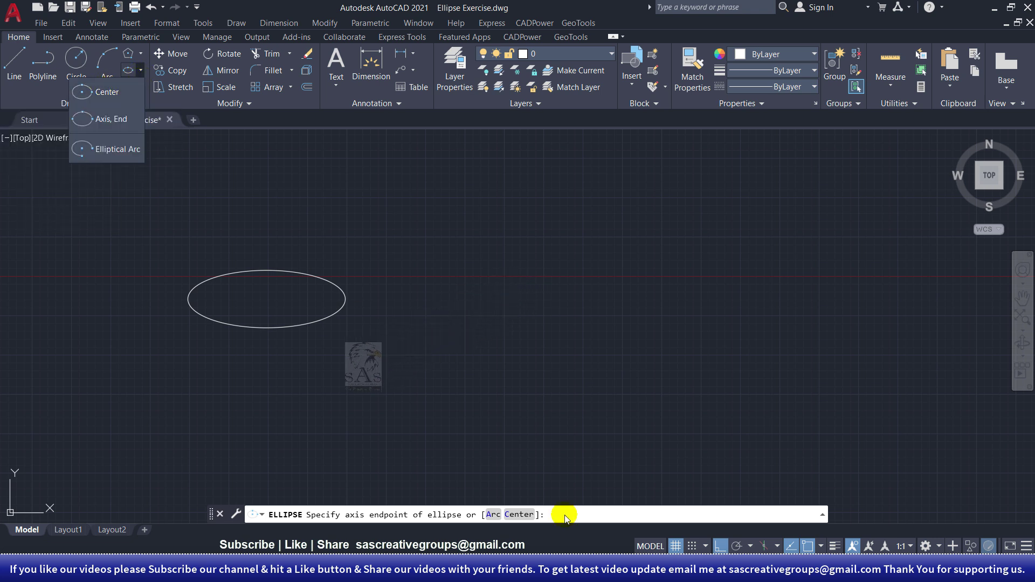
pyautogui.click(141, 72)
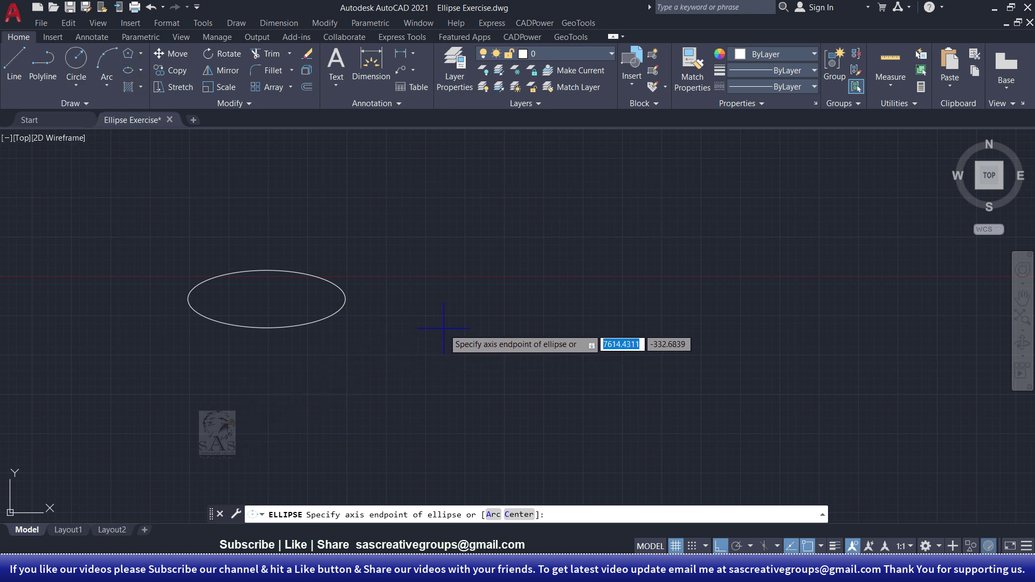
pyautogui.click(511, 328)
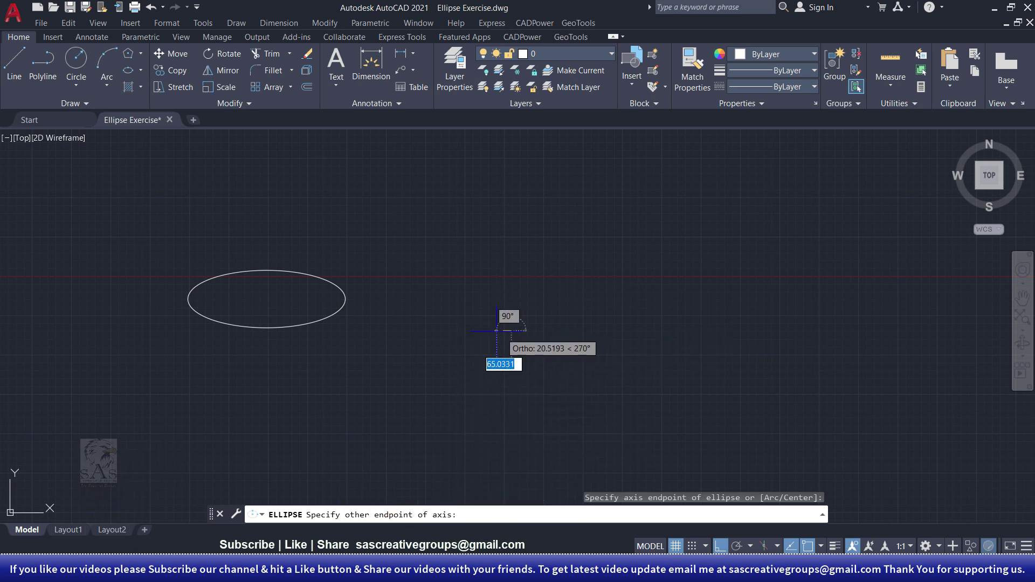
pyautogui.click(509, 212)
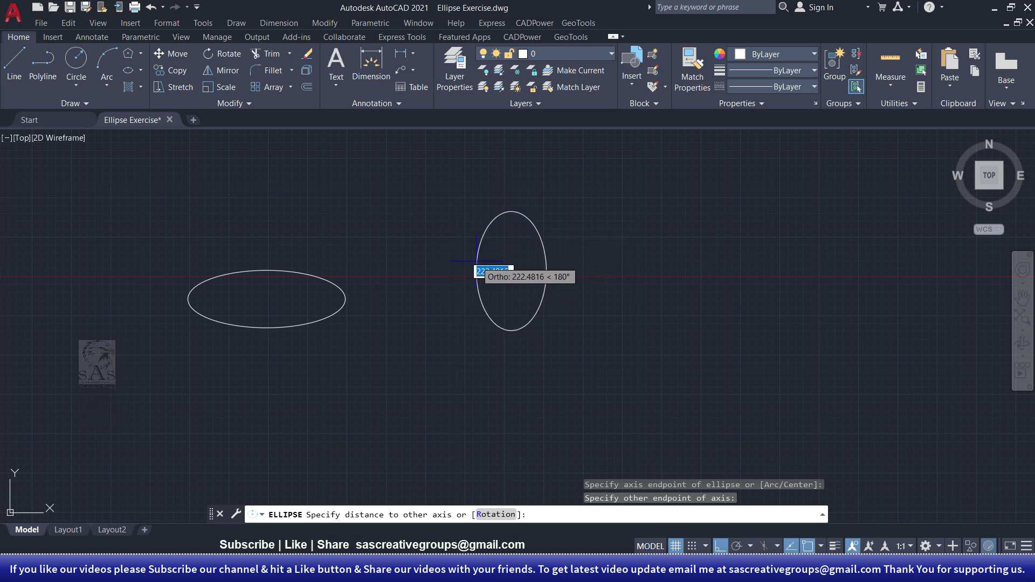
pyautogui.click(477, 261)
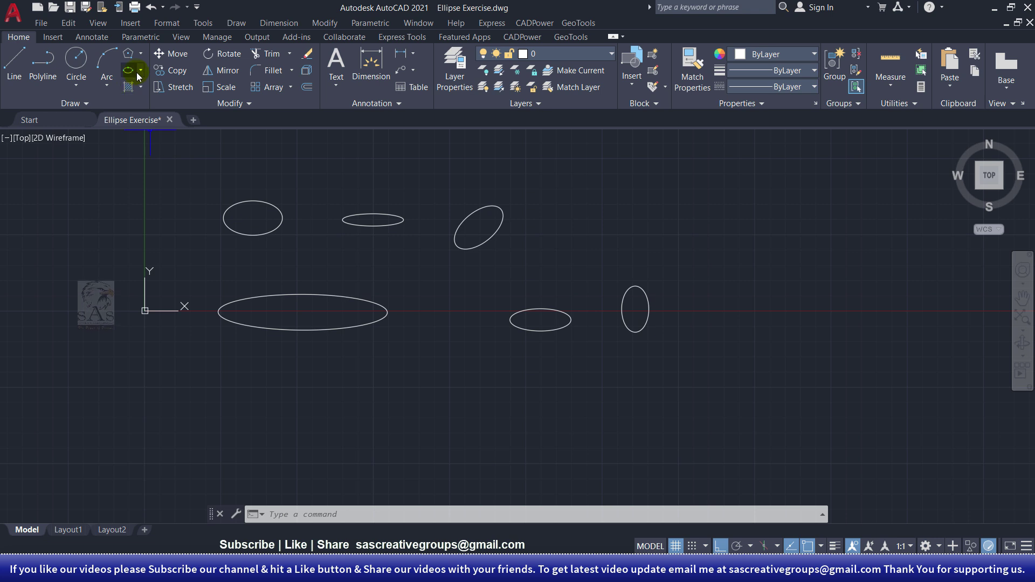
# Start the Elliptical Arc tool and pan to open space below the ellipses
pyautogui.click(139, 67)
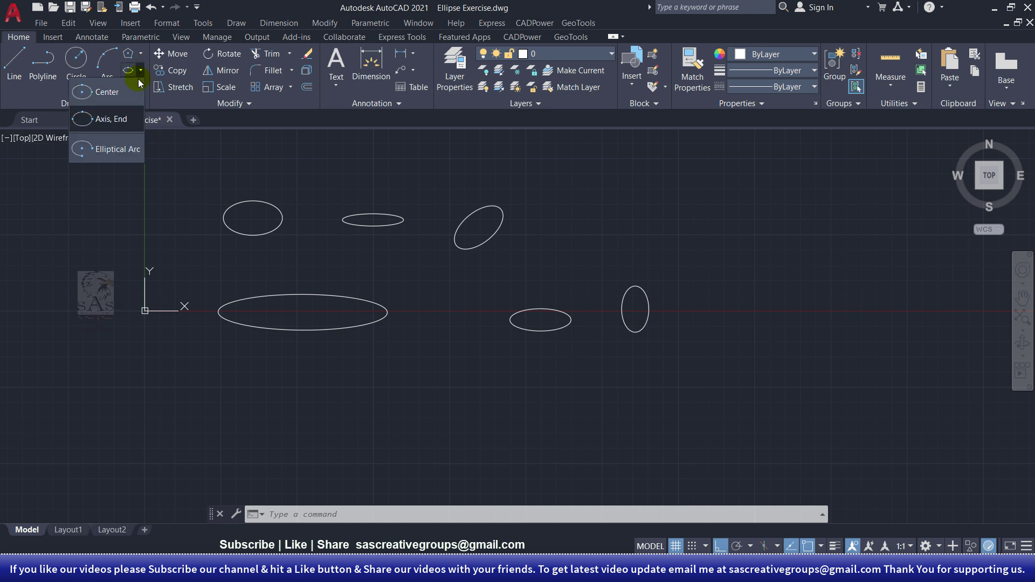
pyautogui.click(117, 155)
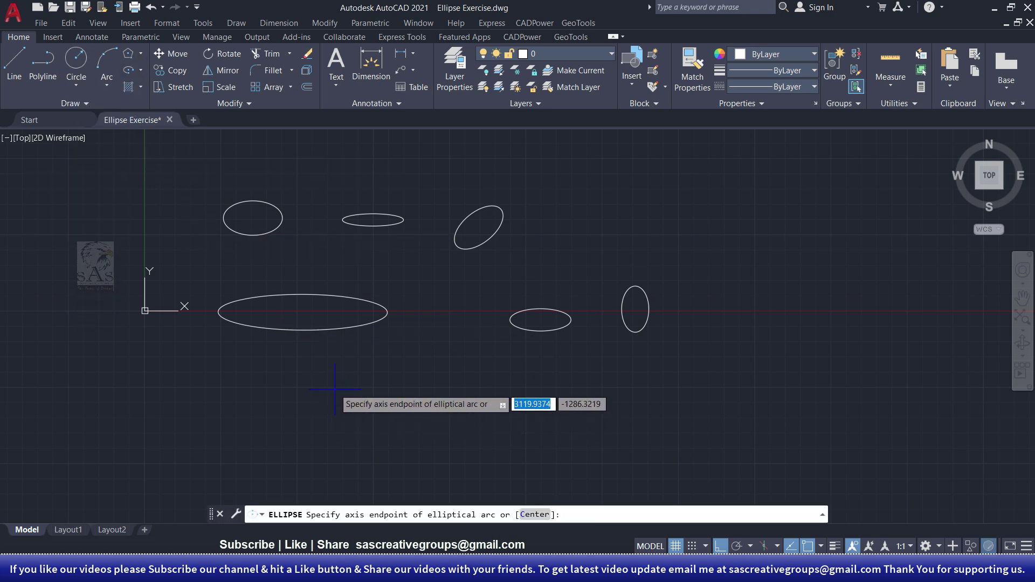
pyautogui.moveTo(335, 389); pyautogui.dragTo(330, 363, button='middle')
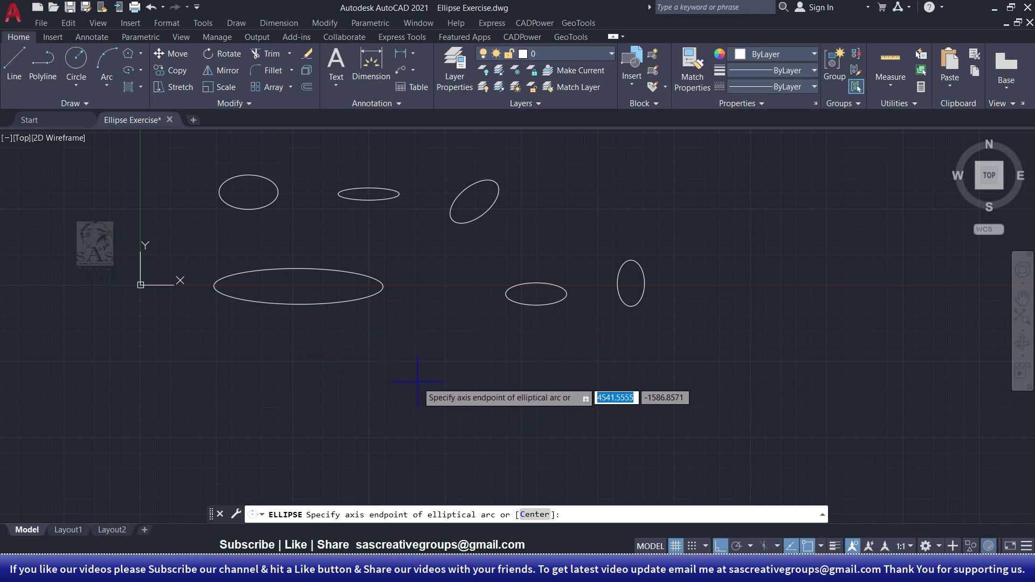
pyautogui.moveTo(420, 415); pyautogui.dragTo(397, 365, button='middle')
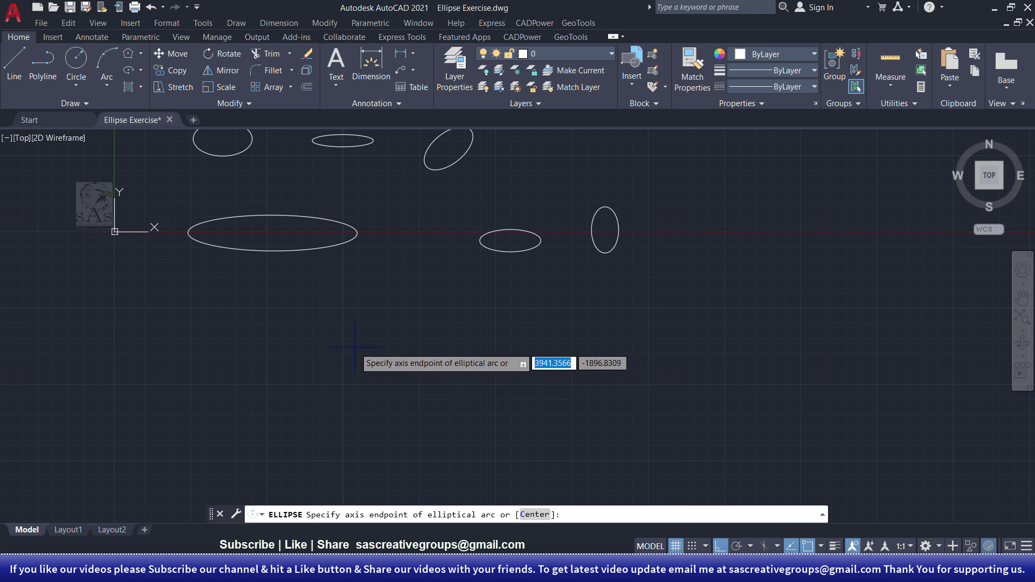
pyautogui.moveTo(354, 348); pyautogui.dragTo(340, 329, button='middle')
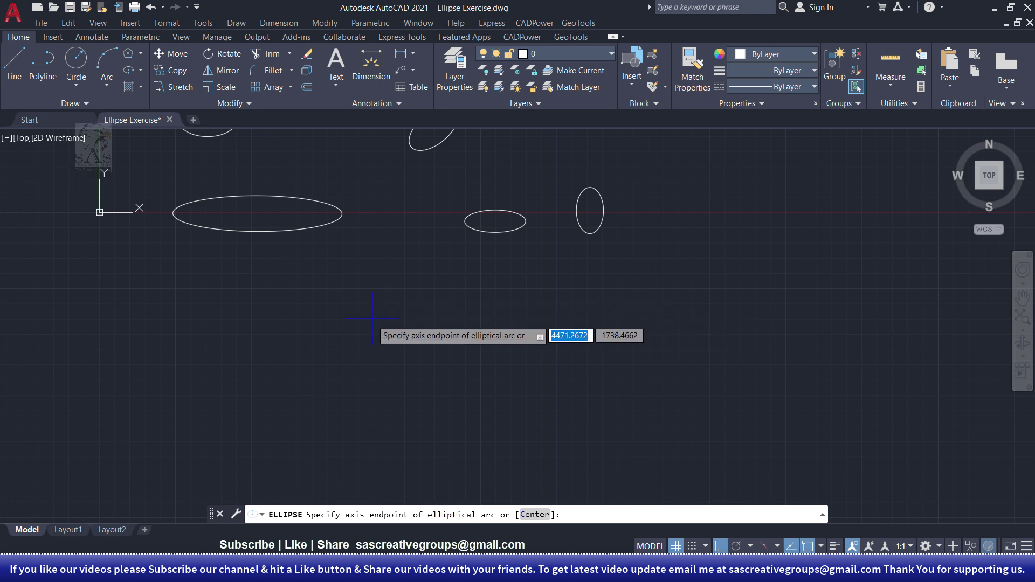
# Define the arc's base ellipse with two horizontal axis endpoints and a picked height
pyautogui.click(140, 71)
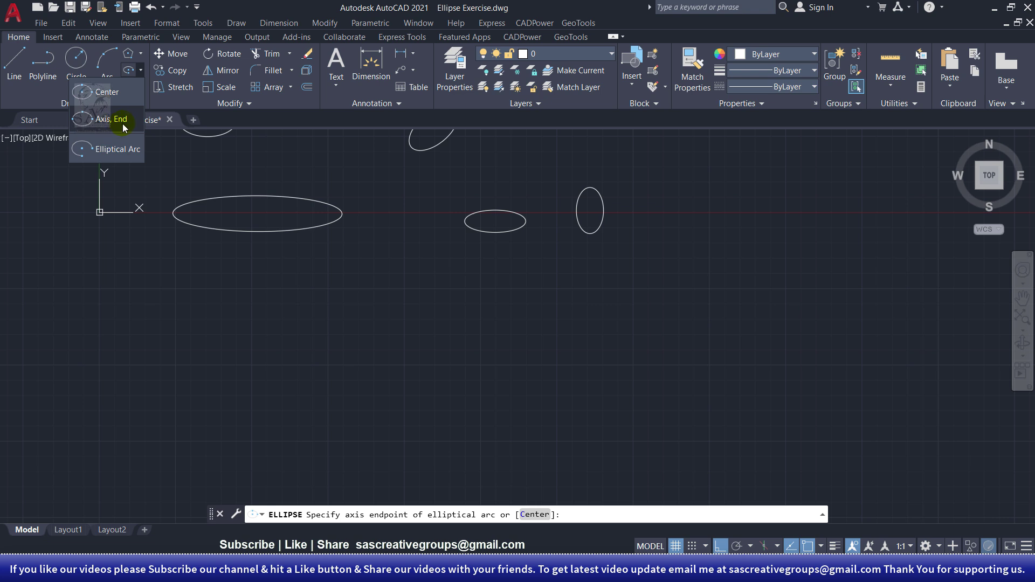
pyautogui.click(118, 149)
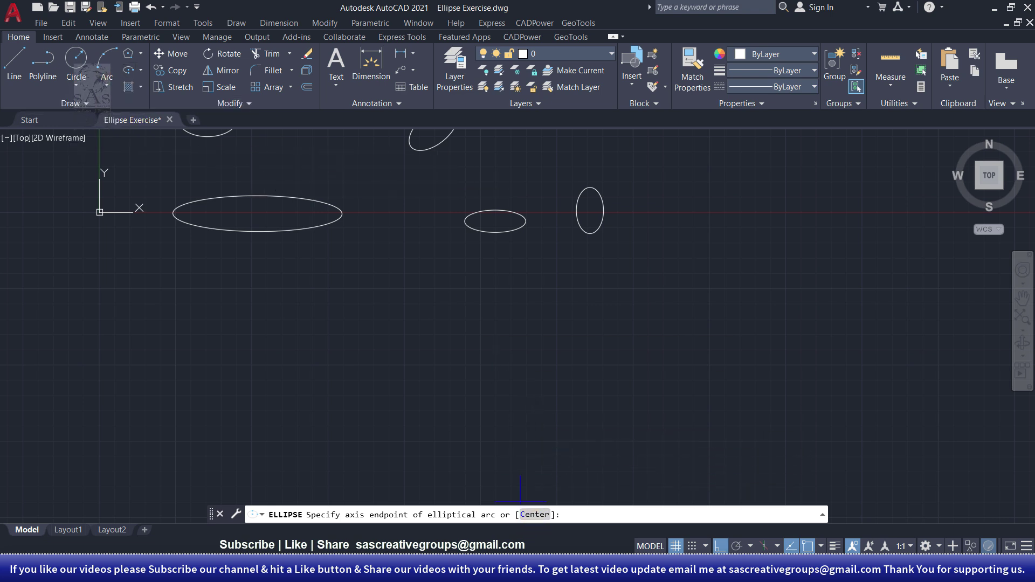
pyautogui.click(141, 70)
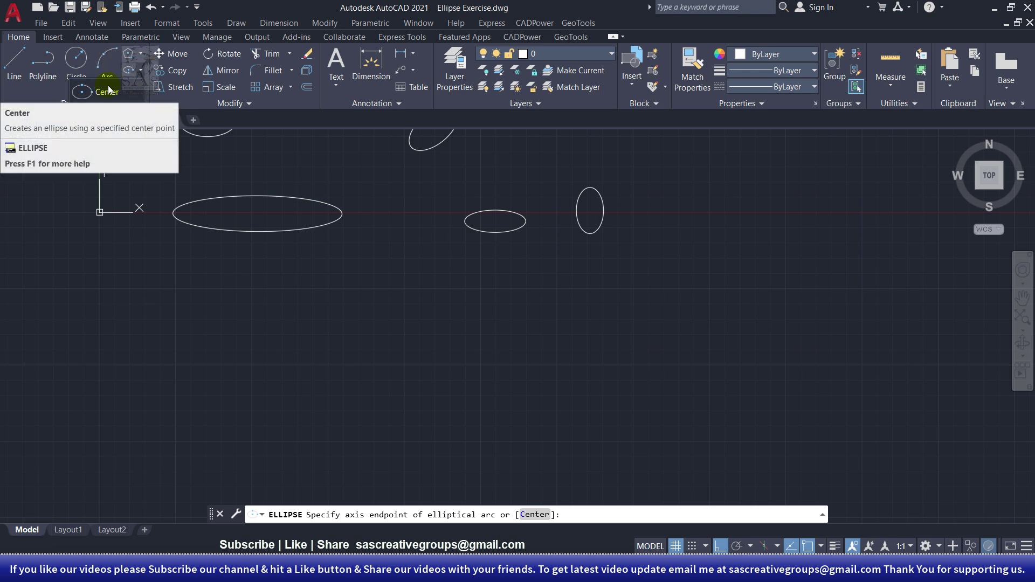
pyautogui.click(122, 108)
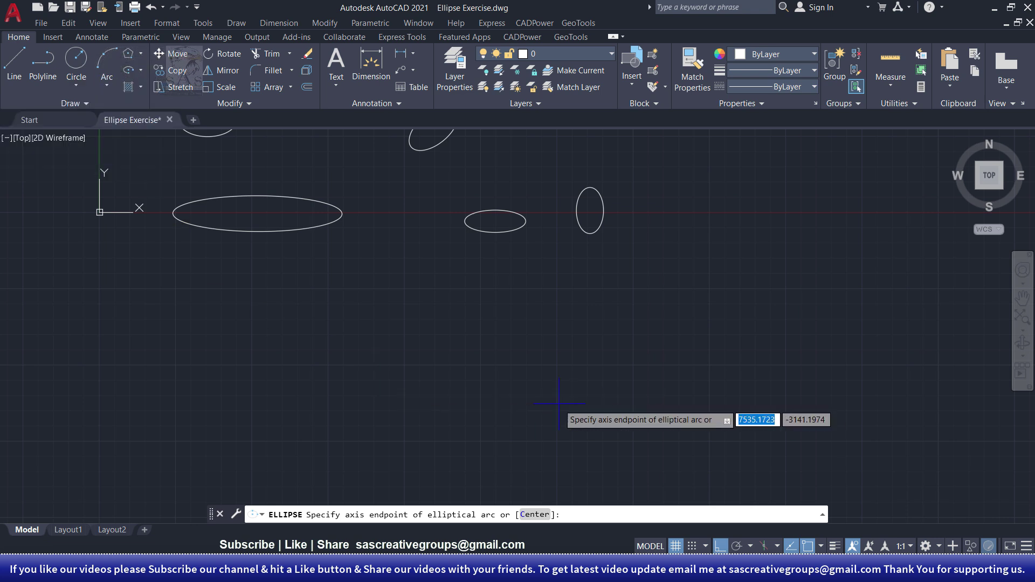
pyautogui.click(300, 382)
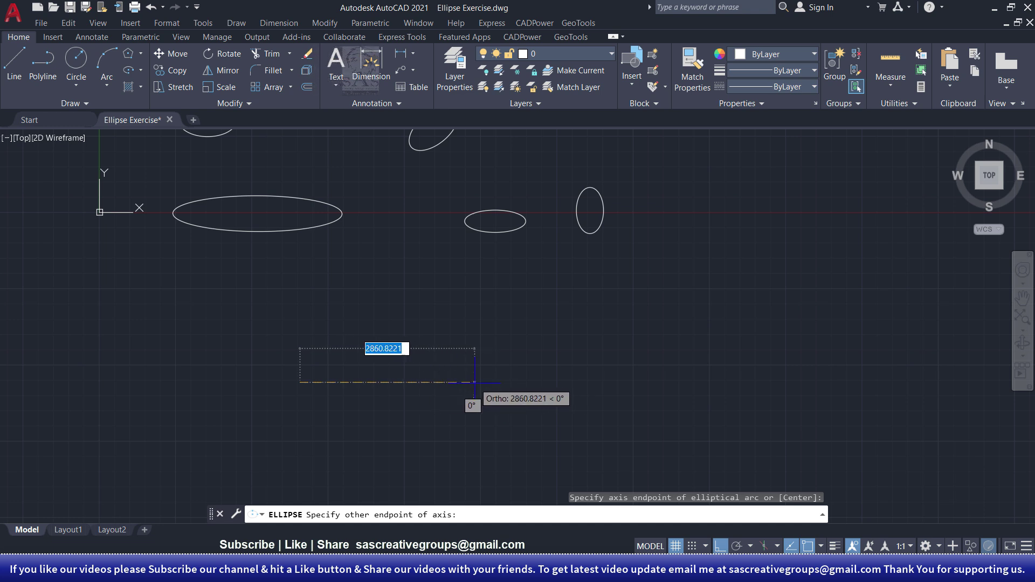
pyautogui.click(474, 382)
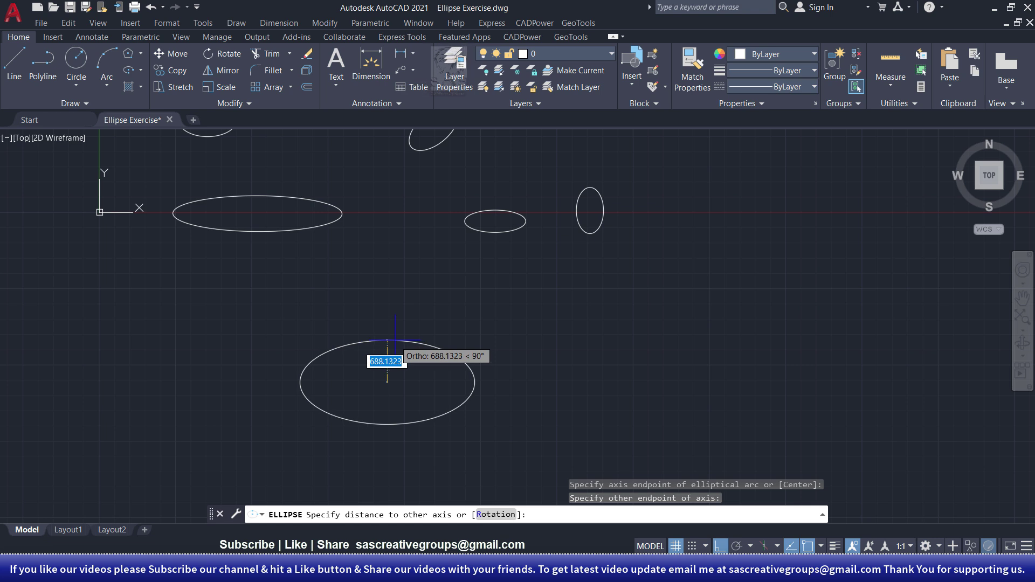
pyautogui.click(395, 341)
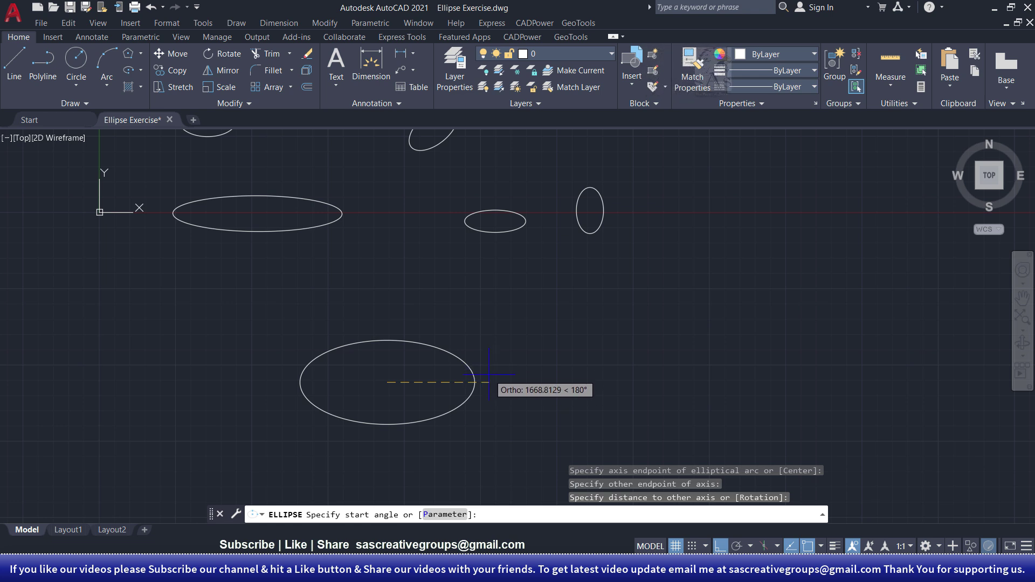
# With Ortho off, pick start and end angles to leave the shallow upper arc
pyautogui.press('F8')
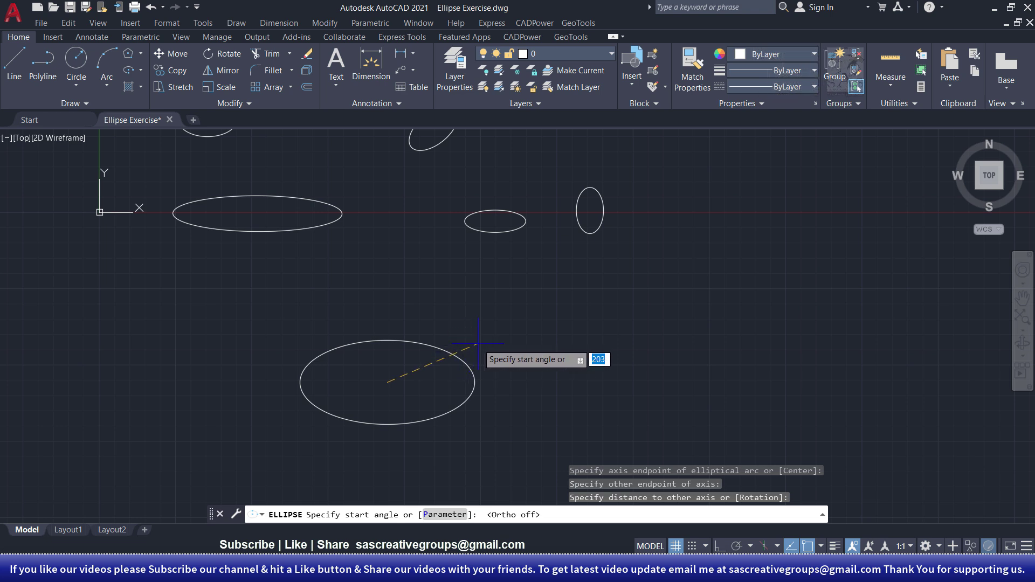
pyautogui.click(479, 343)
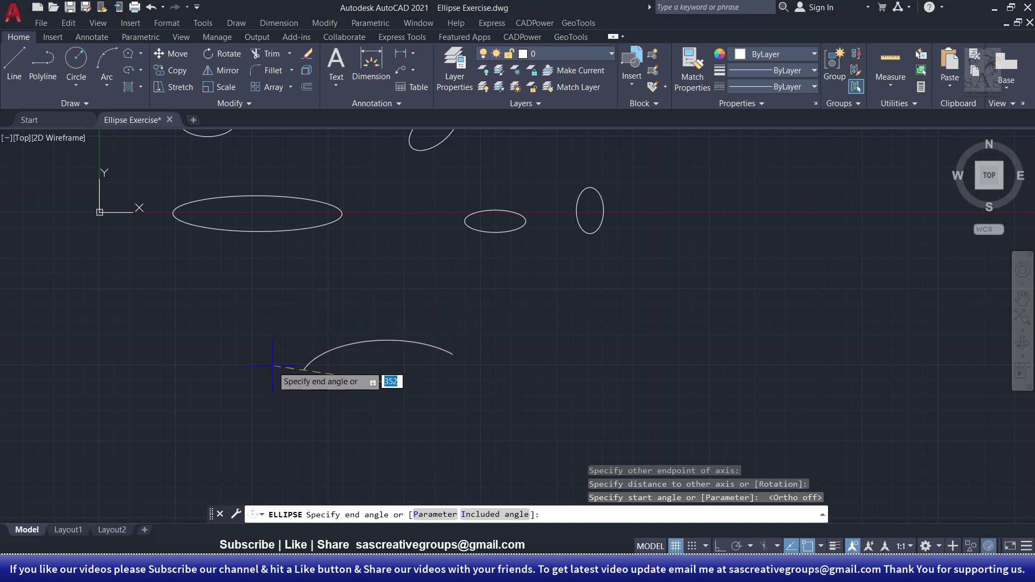
pyautogui.click(273, 324)
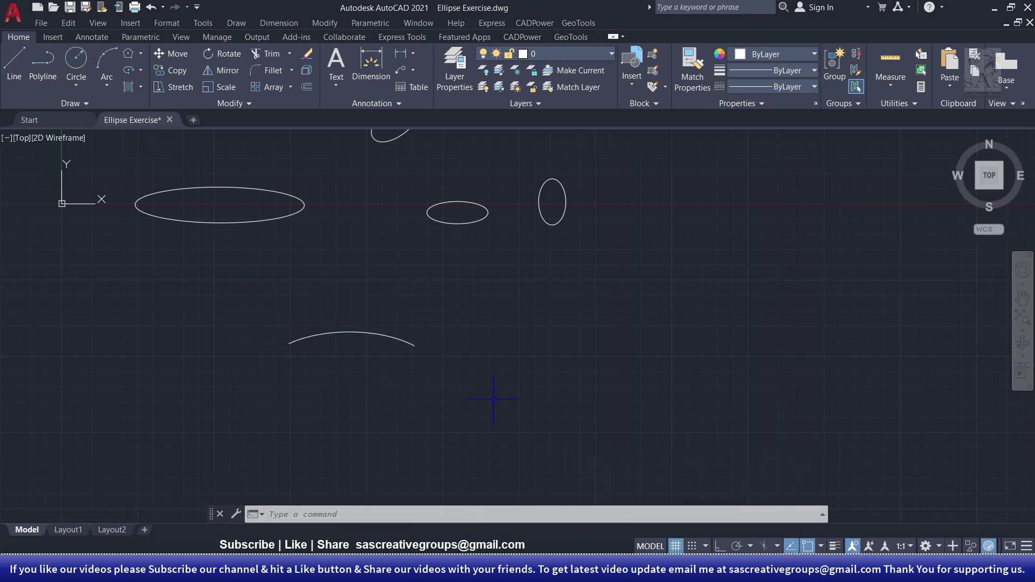
pyautogui.press('Escape')
pyautogui.press('Escape')
pyautogui.press('Escape')
pyautogui.moveTo(448, 386); pyautogui.dragTo(313, 389, button='middle')
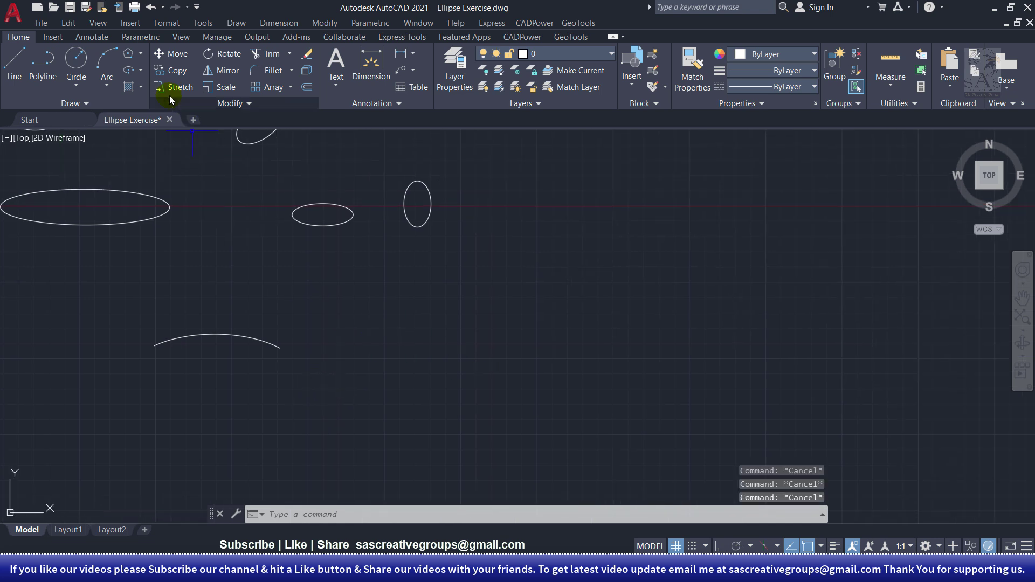
# Start a Center-option elliptical arc, placing its centre and an axis endpoint to the right
pyautogui.click(141, 71)
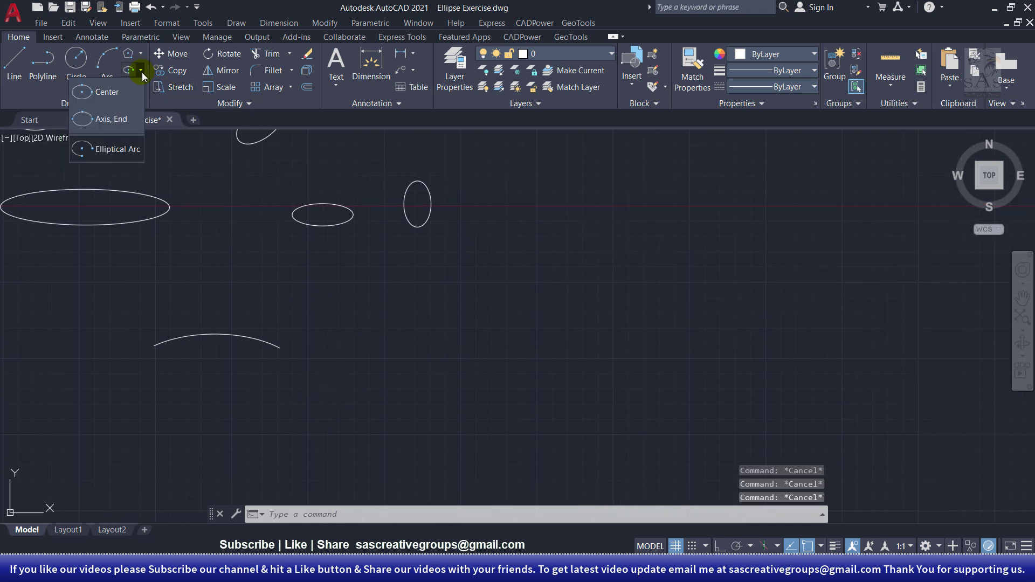
pyautogui.click(122, 155)
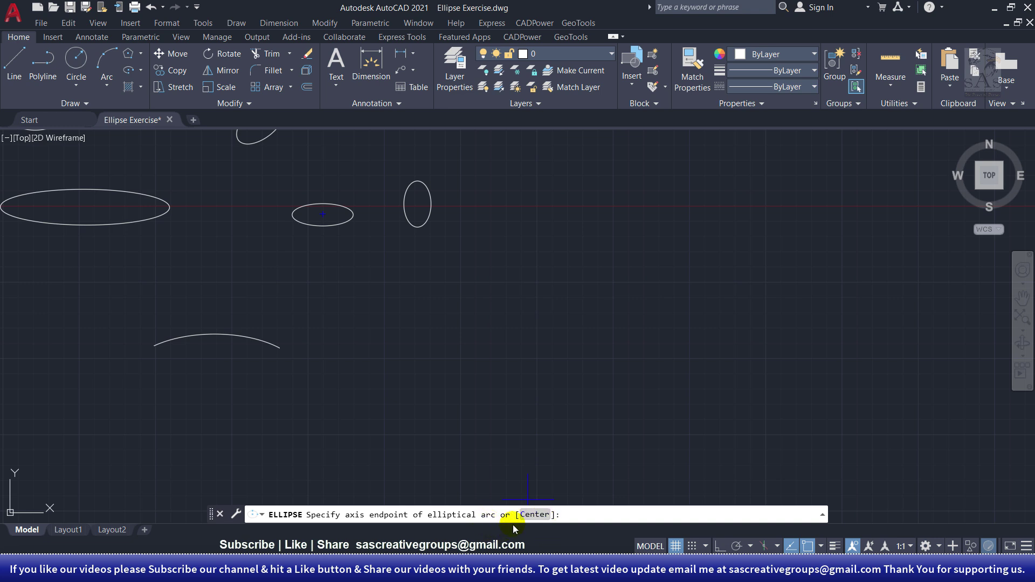
pyautogui.click(531, 514)
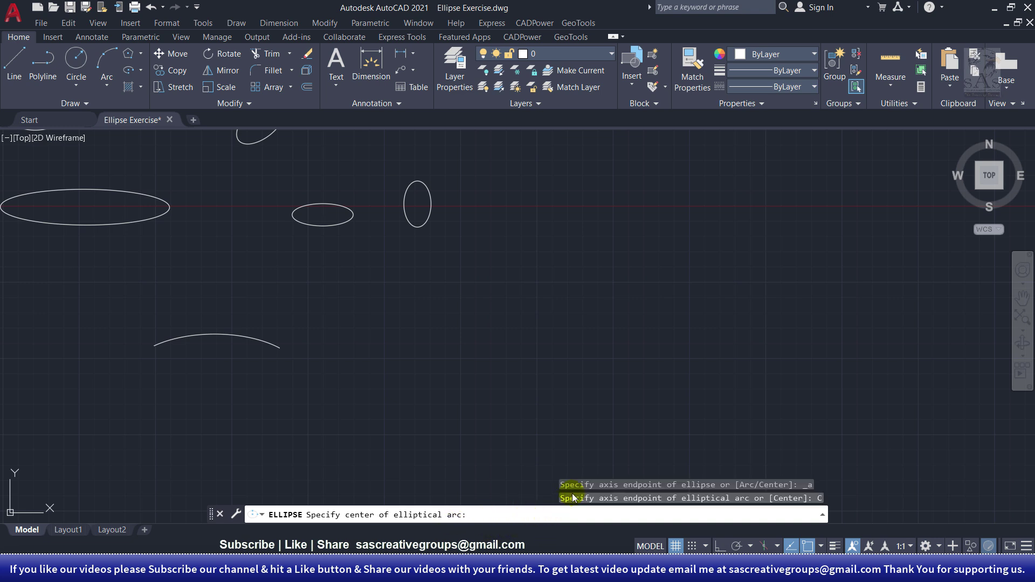
pyautogui.click(424, 351)
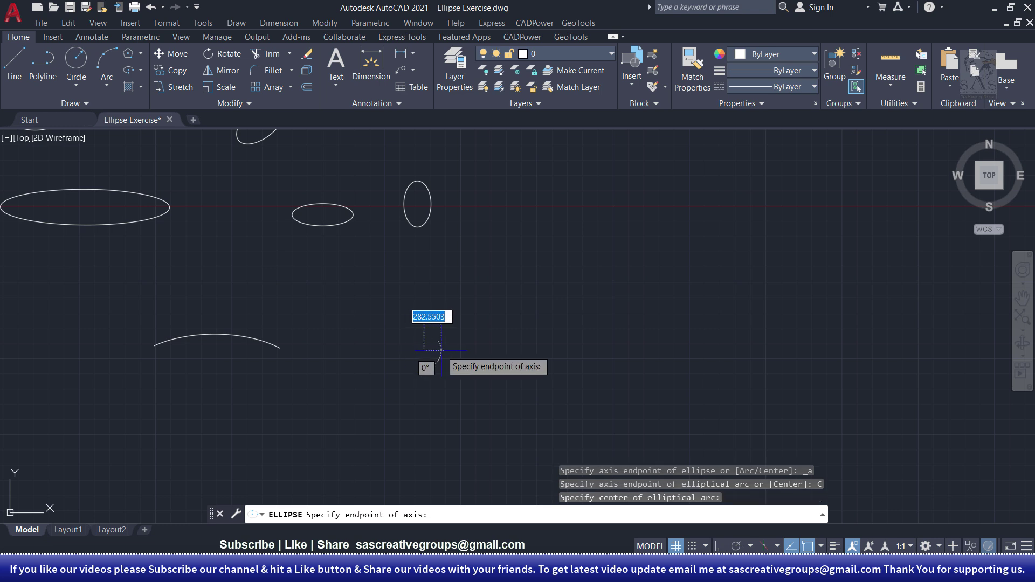
pyautogui.click(493, 350)
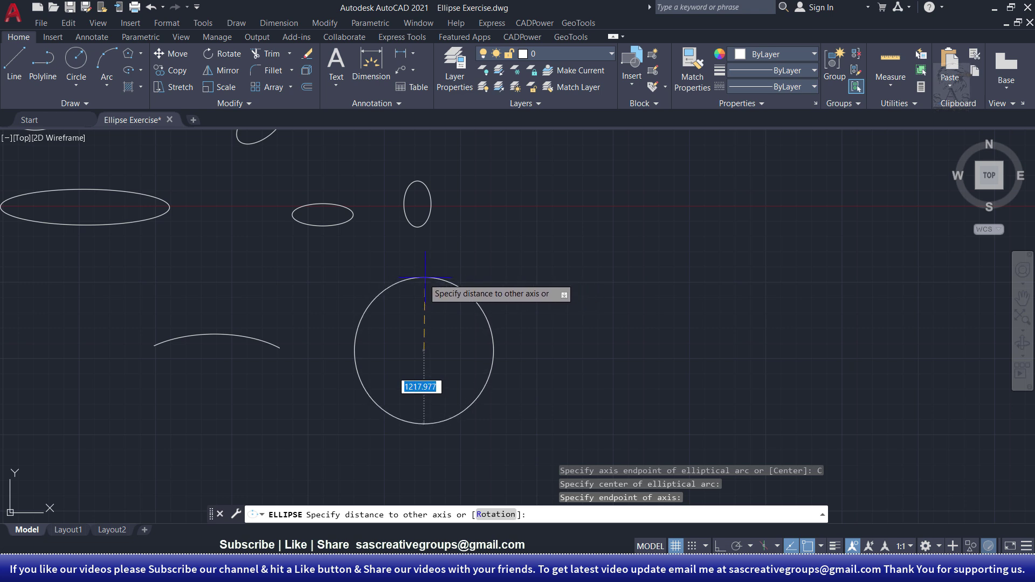
# Finish the taller arc with start angle 0° and end angle at the lower left
pyautogui.click(425, 309)
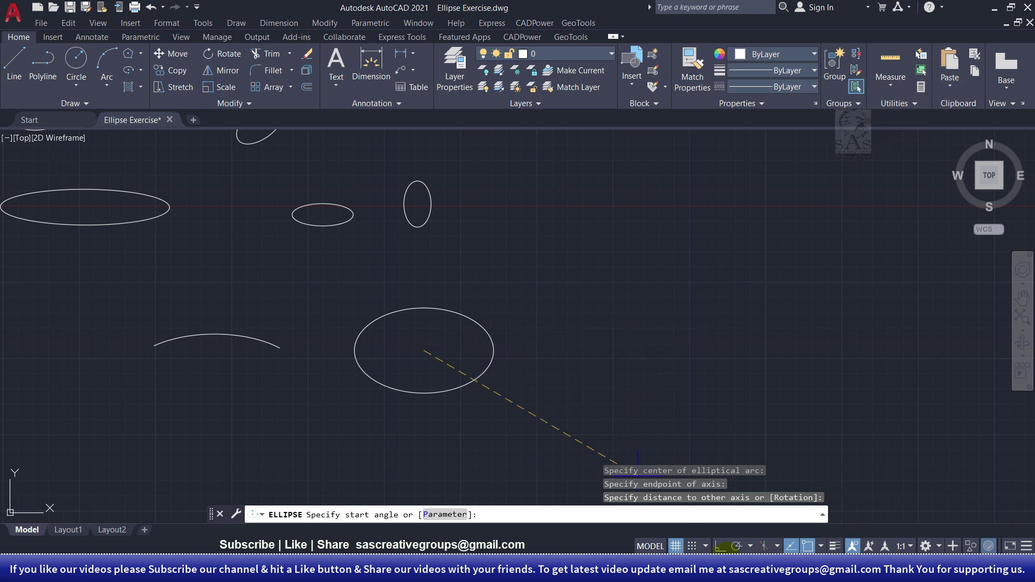
pyautogui.press('F8')
pyautogui.press('F8')
pyautogui.press('F8')
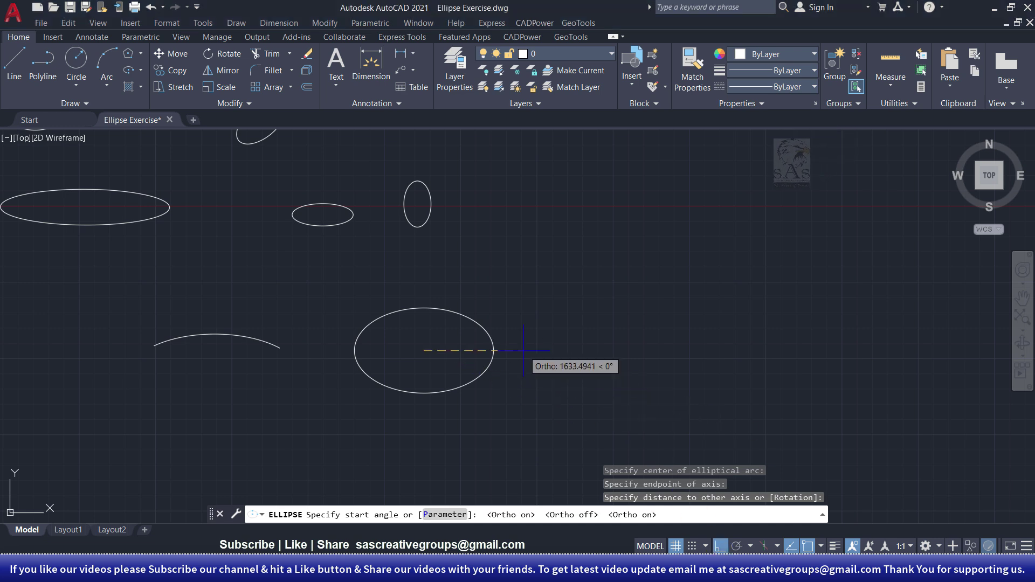
pyautogui.click(537, 350)
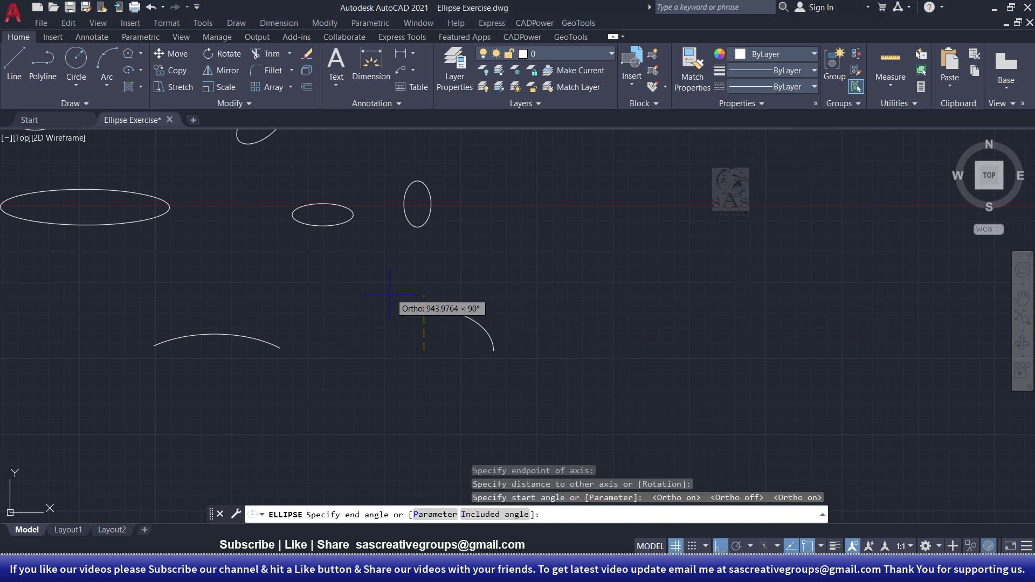
pyautogui.press('F8')
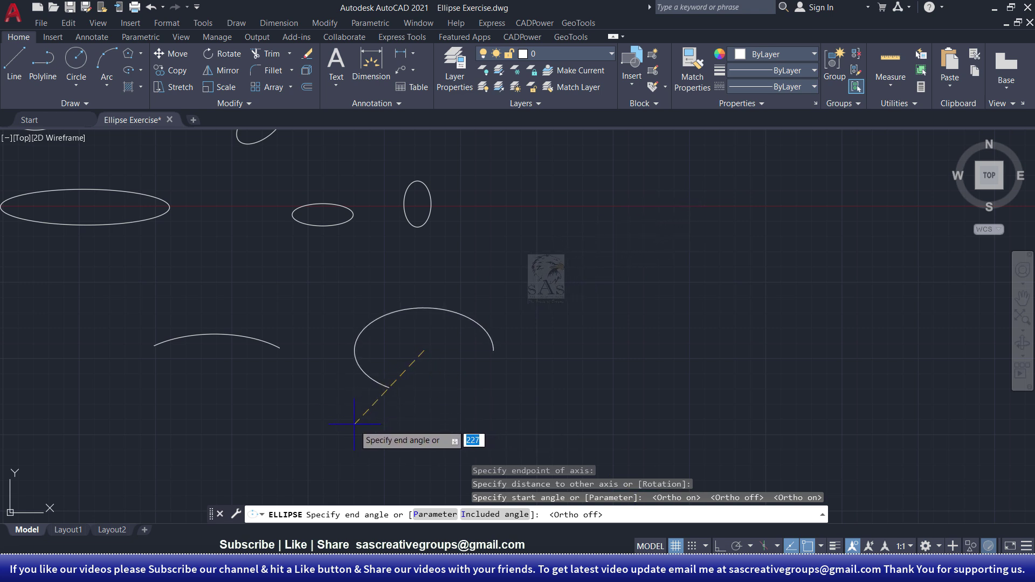
pyautogui.click(353, 426)
# Window-select the new arc, clear the selection, and pan to show all shapes
pyautogui.moveTo(454, 369); pyautogui.dragTo(702, 364, button='middle')
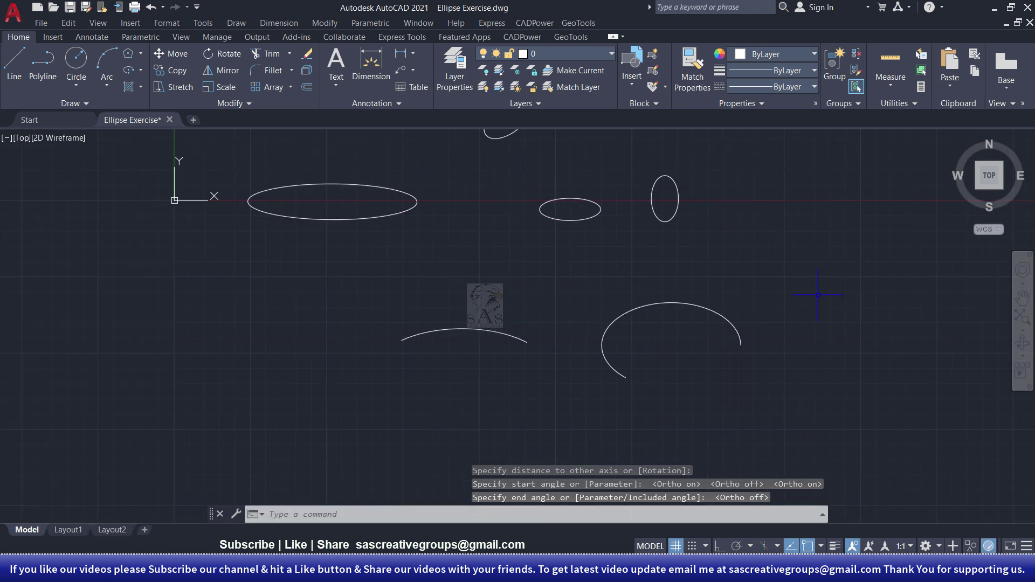
pyautogui.click(819, 294)
pyautogui.click(670, 399)
pyautogui.press('Escape')
pyautogui.moveTo(383, 405); pyautogui.dragTo(334, 469, button='middle')
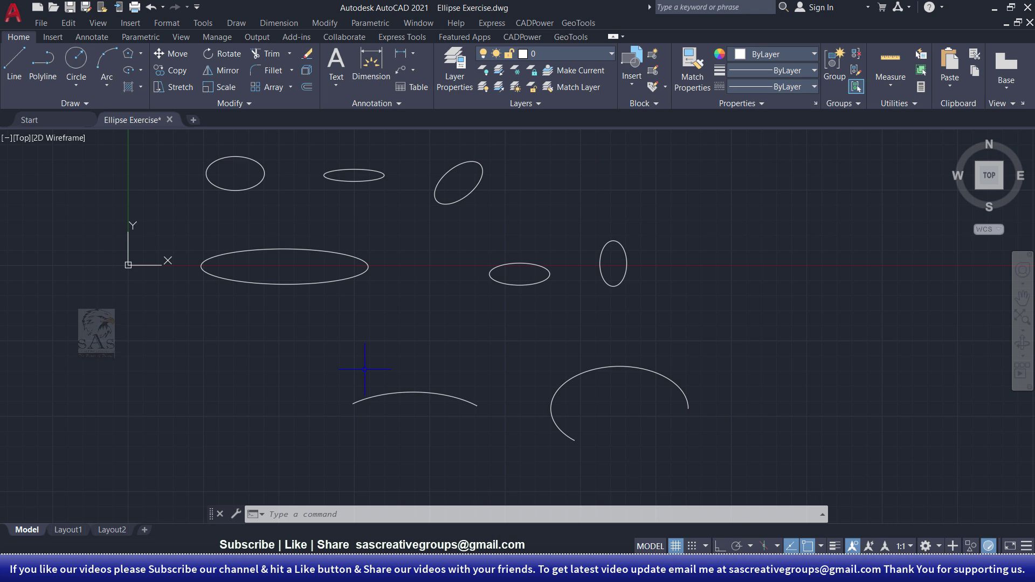
pyautogui.press('Escape')
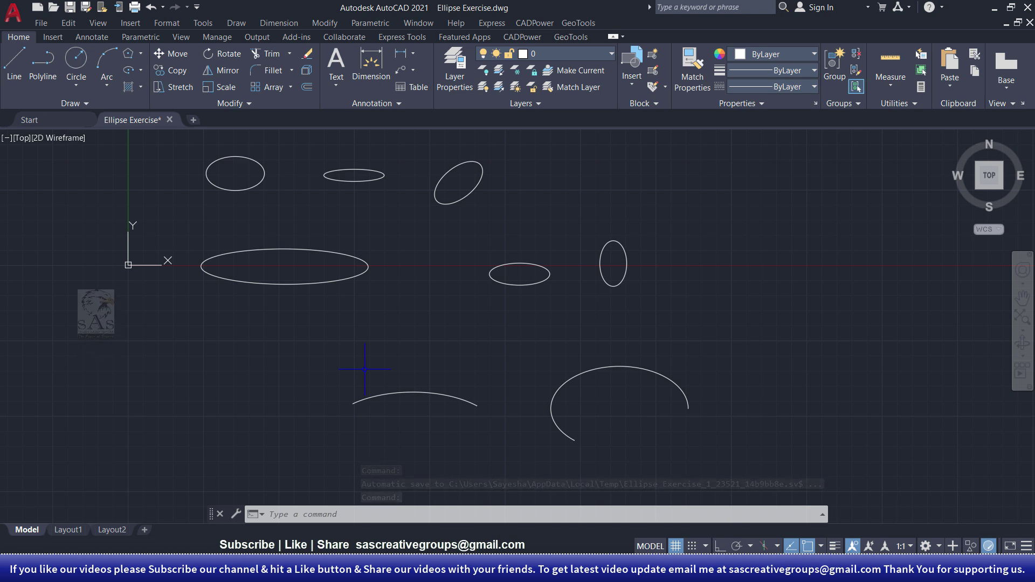